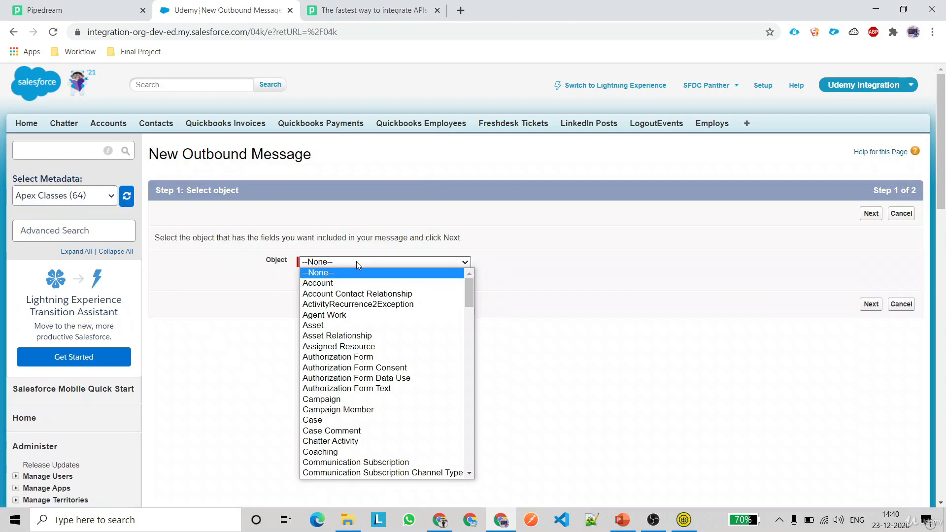
Choose Opportunity as the outbound message's object and continue to the configuration step
type("opp")
key("Return")
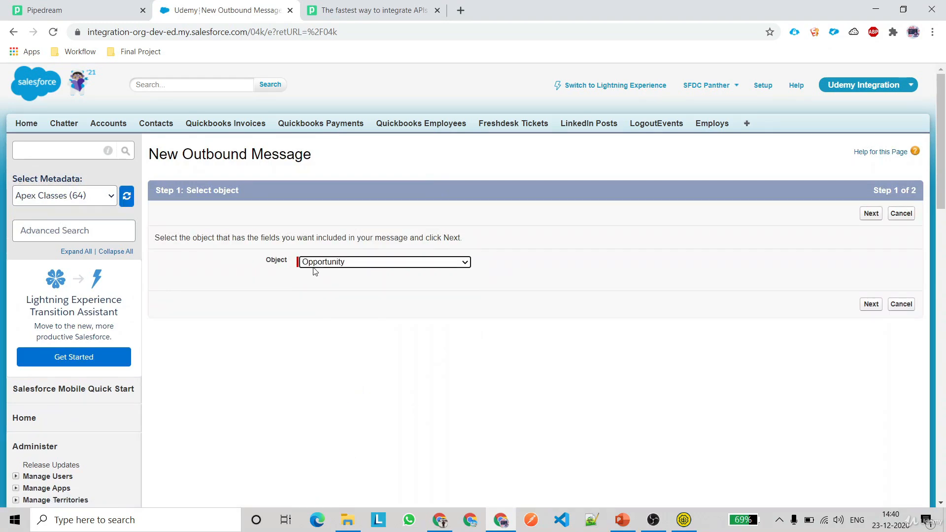
left_click(868, 214)
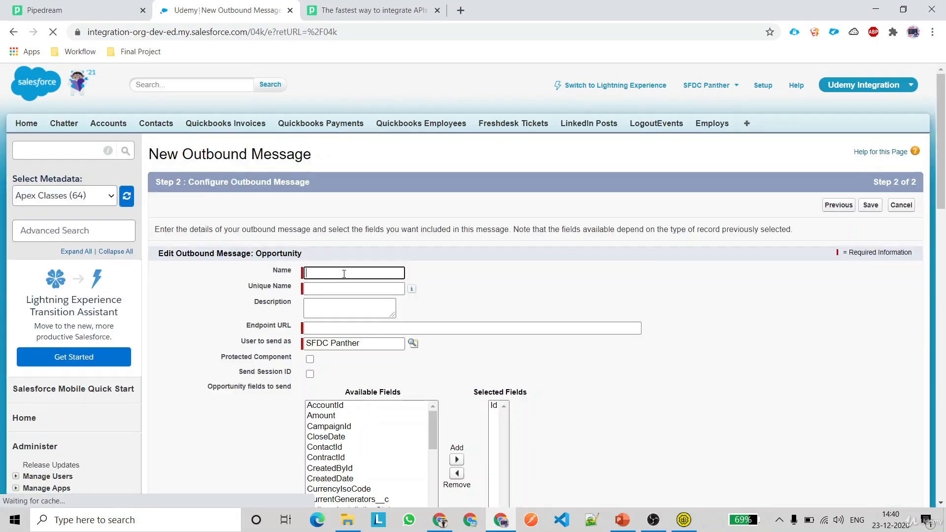
Name the outbound message OpportunityMessagse, with the same text as its unique name
left_click(344, 273)
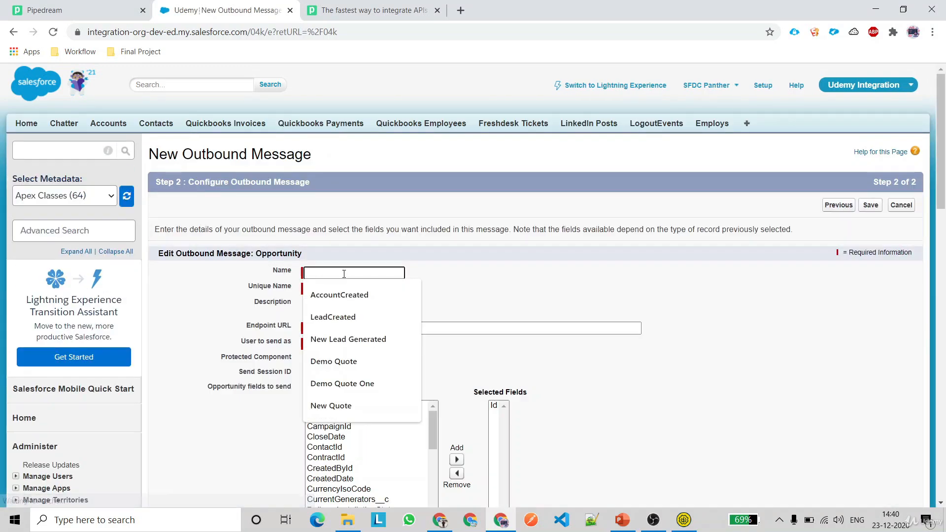
type("OpportunityMessa")
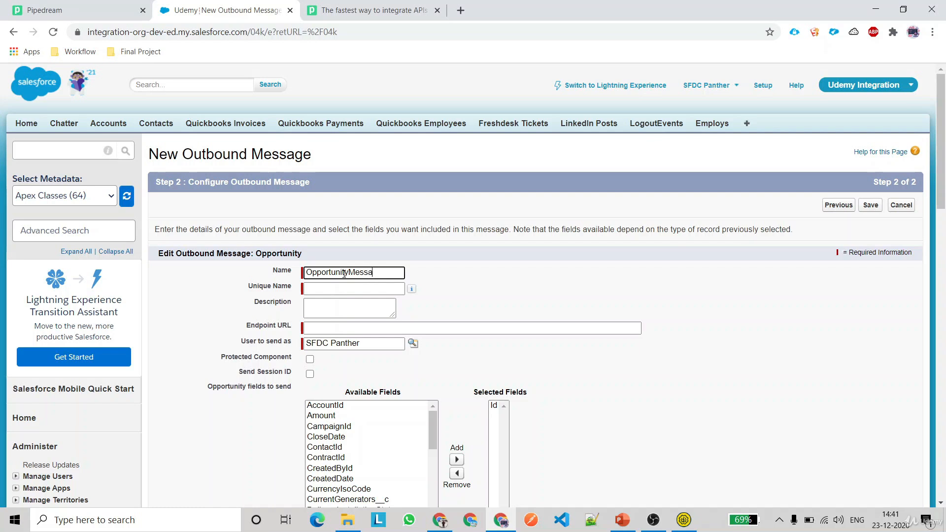
type("gse")
left_click(570, 270)
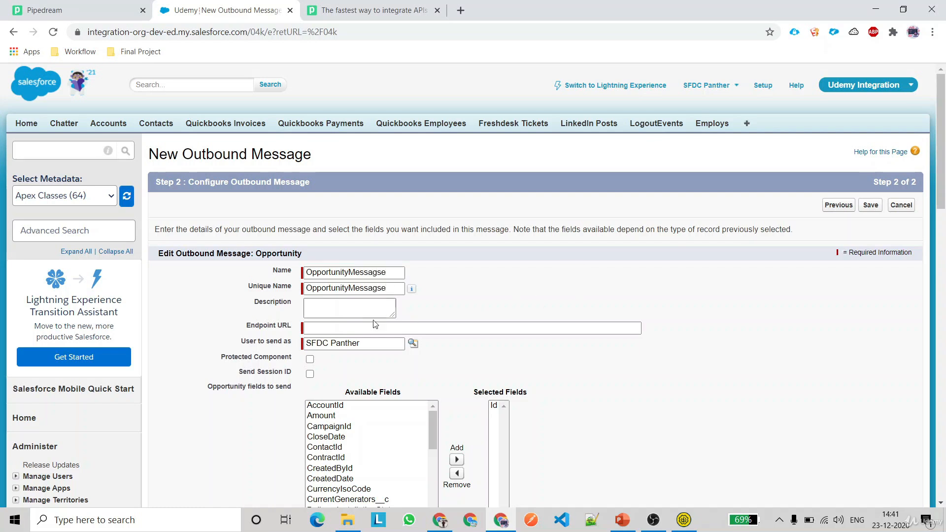
left_click(350, 307)
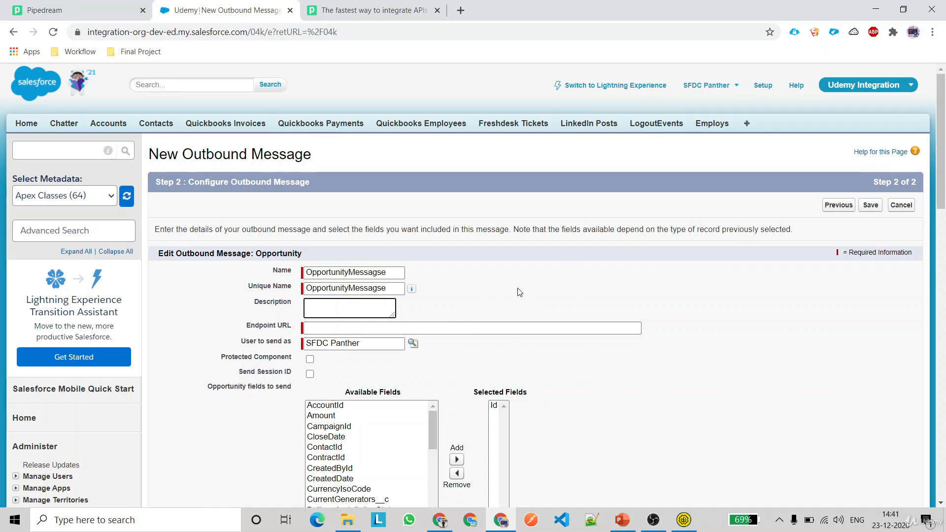
left_click_drag(247, 32, 87, 32)
key("ctrl+c")
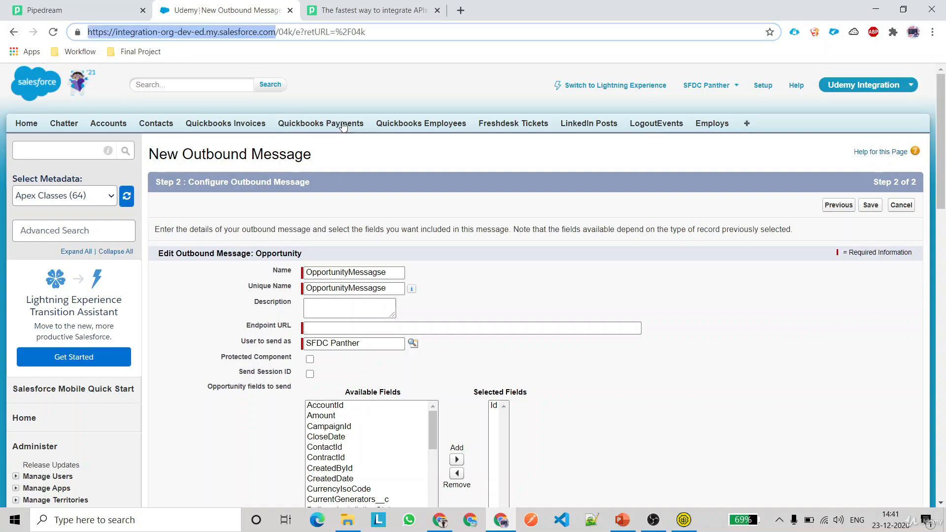
left_click(335, 328)
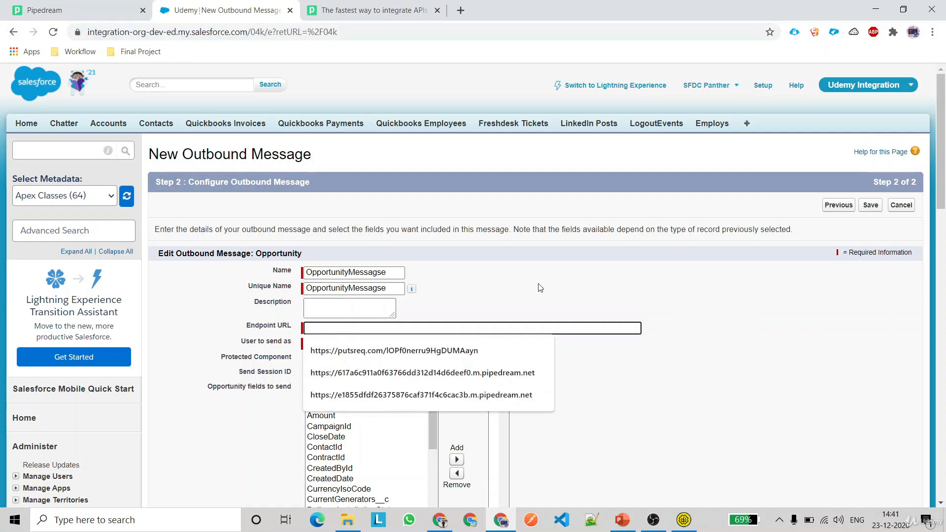
key("ctrl+v")
left_click(531, 277)
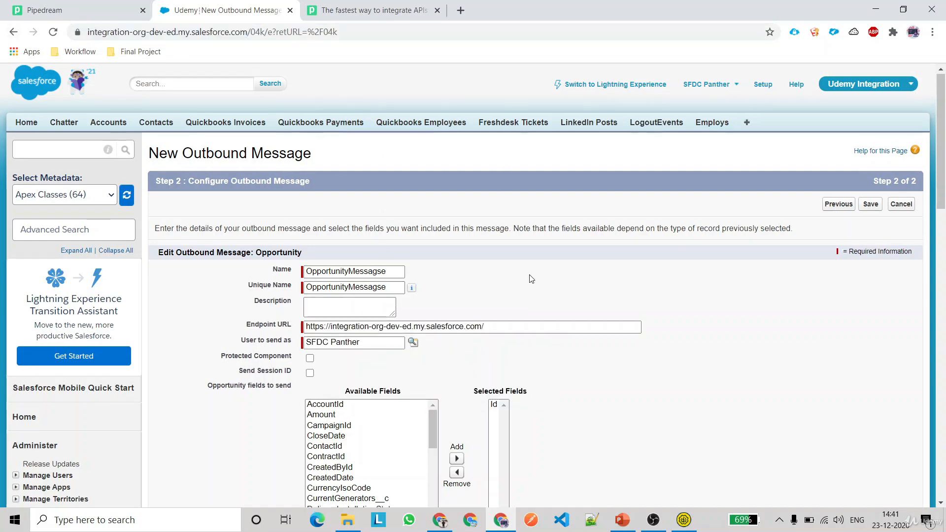
Enable sending the session ID with the outbound message
scroll(531, 277, "down", 1)
left_click_drag(494, 267, 223, 281)
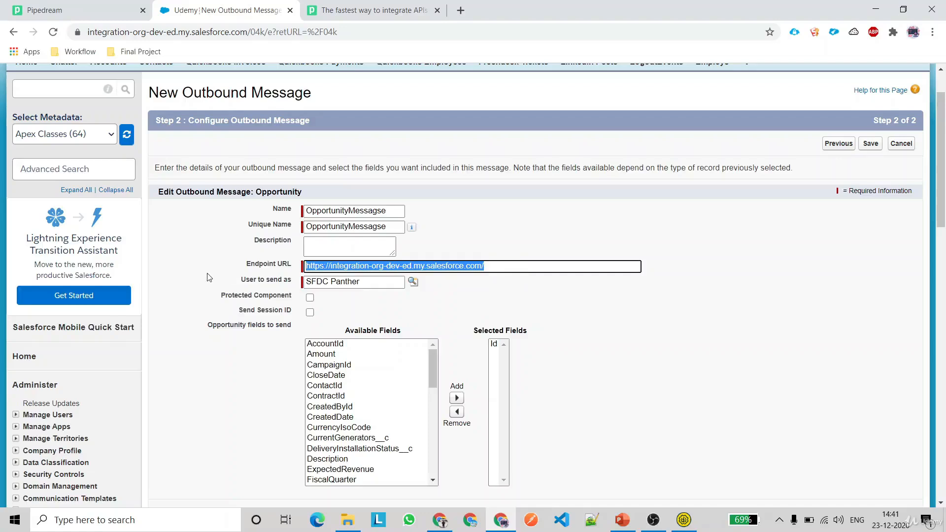
left_click(310, 313)
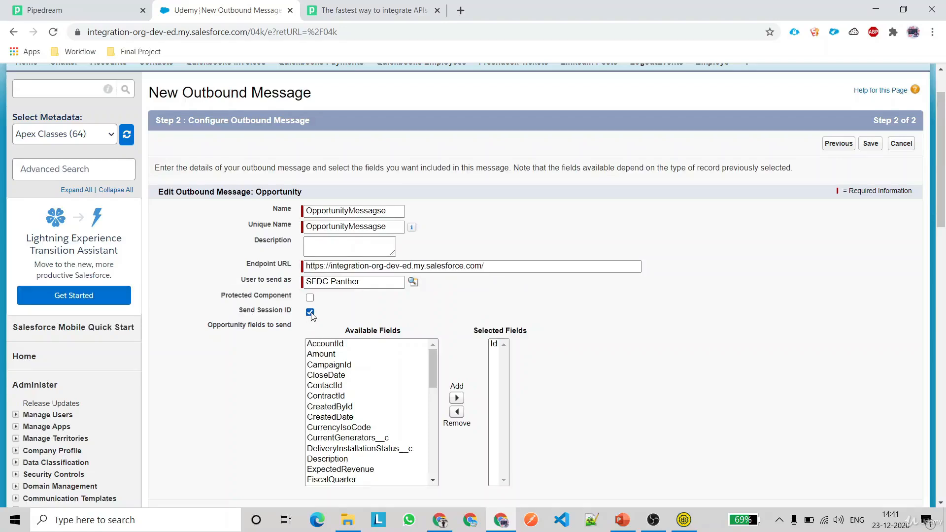
Add Amount, AccountId and Description to the Opportunity fields to send
scroll(454, 312, "down", 1)
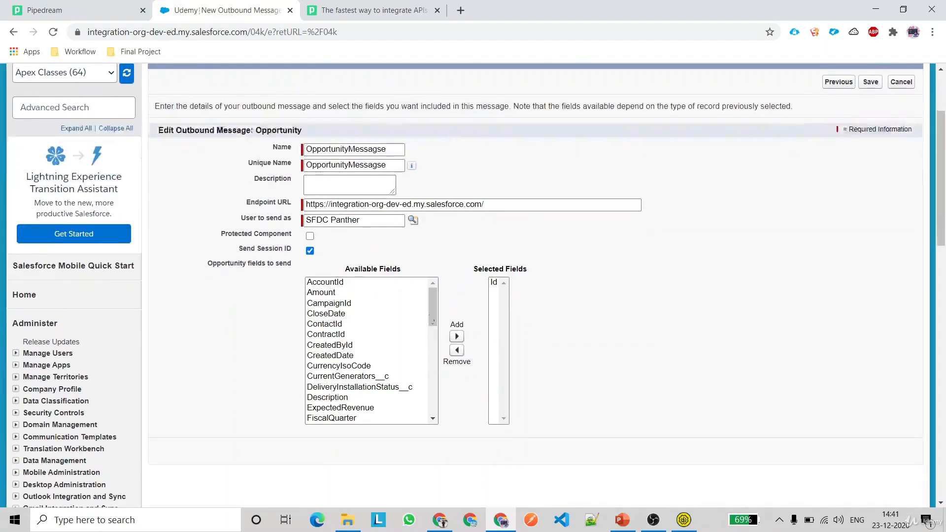
left_click(327, 294)
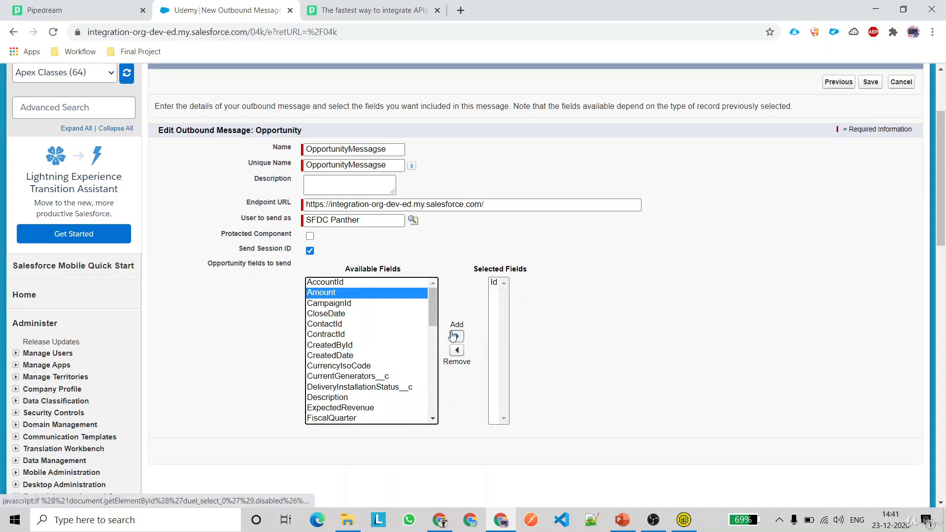
left_click(456, 336)
left_click(329, 283)
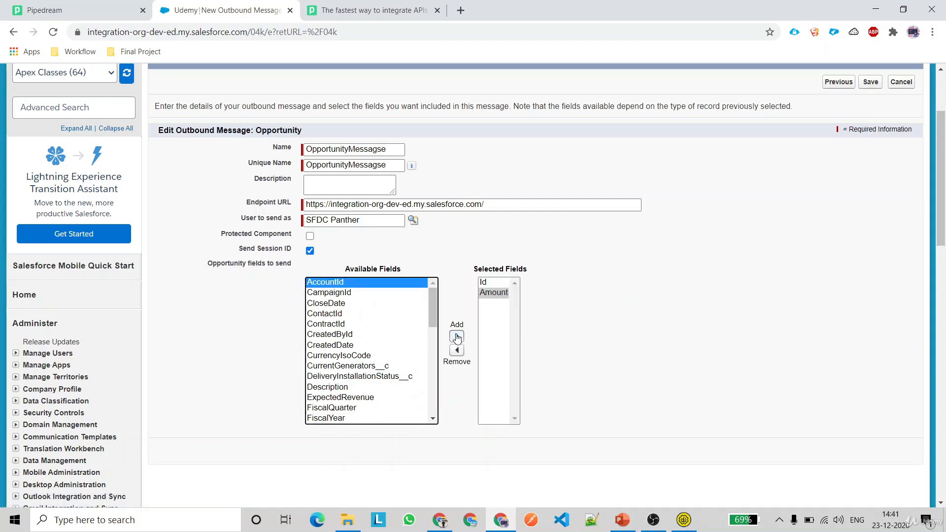
left_click(456, 337)
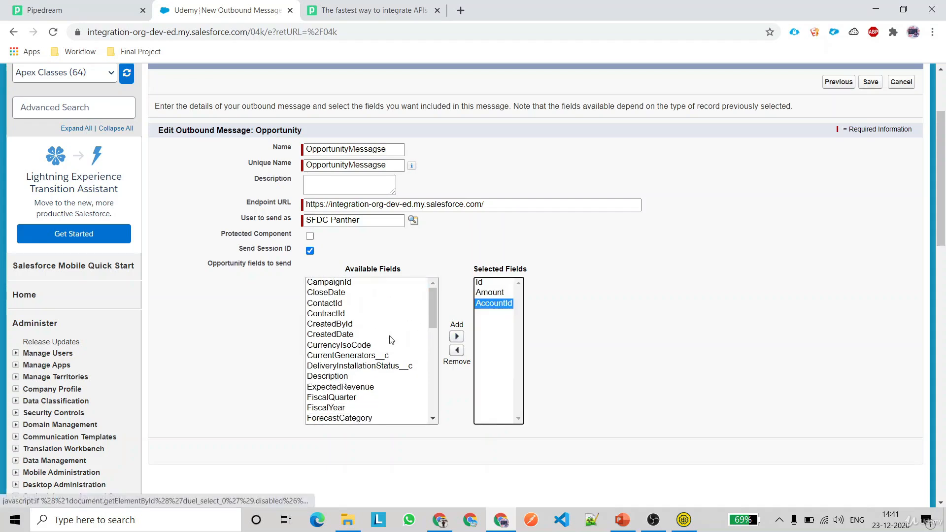
left_click(351, 377)
left_click(490, 295)
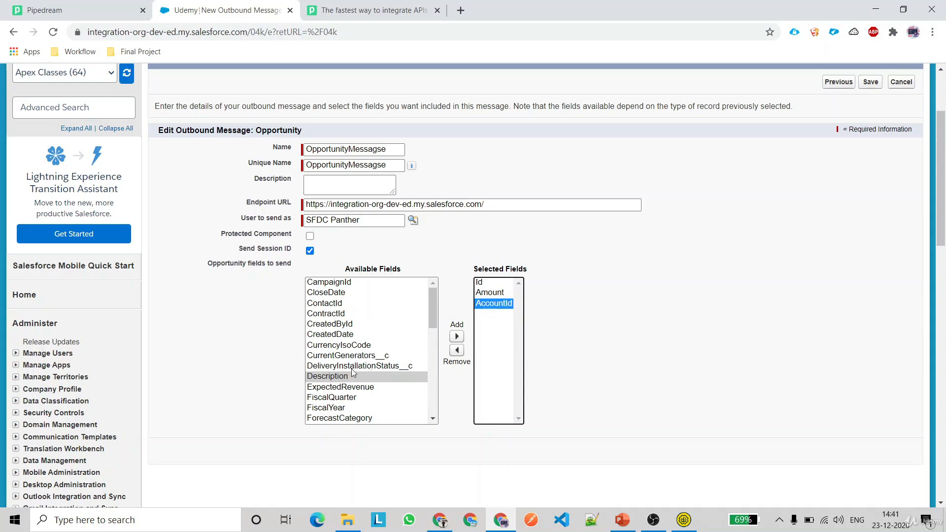
left_click(456, 336)
Add Probability and StageName to the fields to send, and save the outbound message
scroll(376, 334, "down", 5)
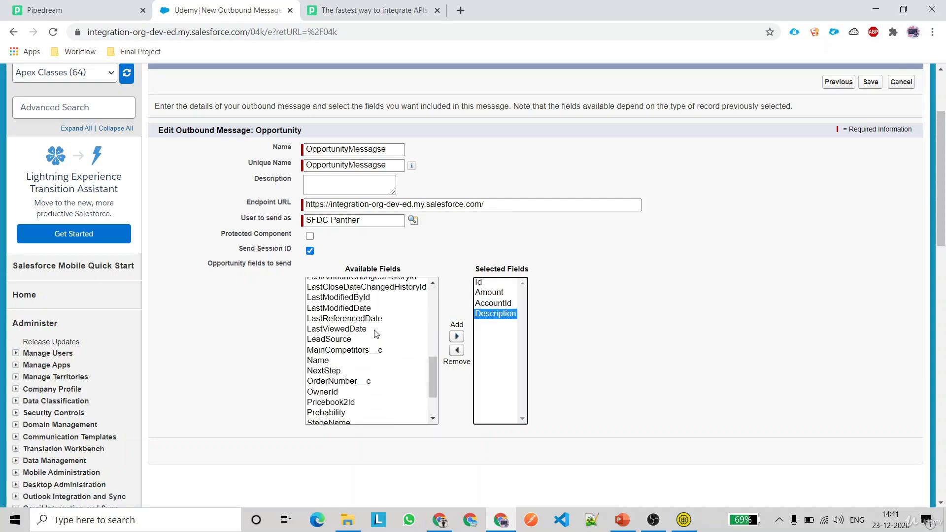
scroll(380, 340, "down", 3)
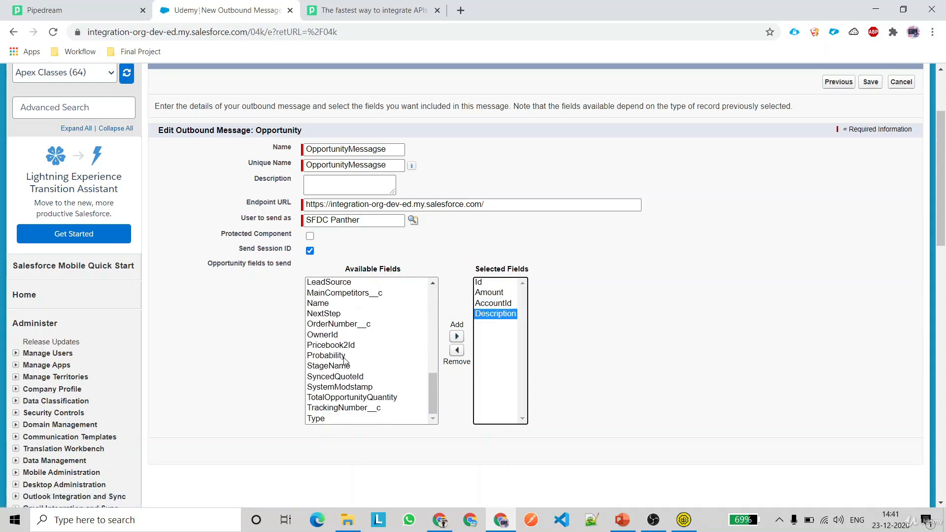
left_click_drag(344, 358, 347, 364)
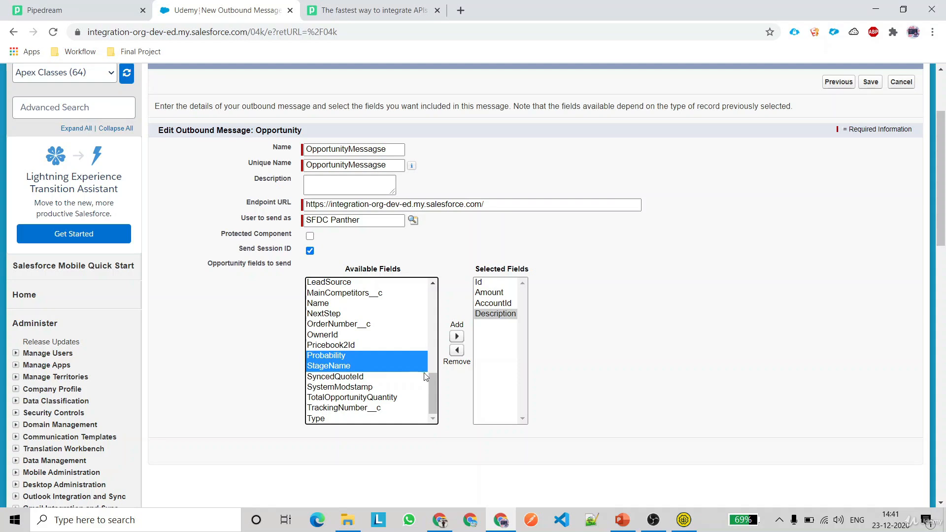
left_click(457, 337)
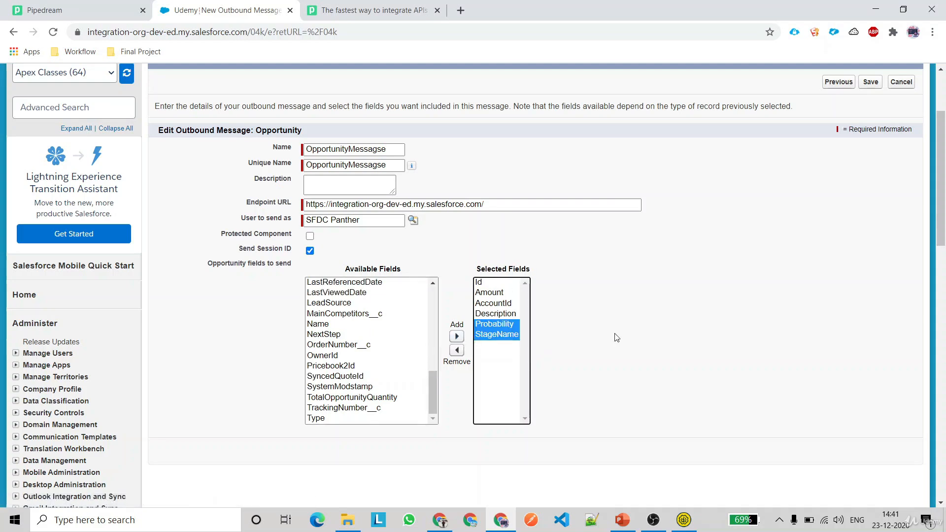
left_click(869, 82)
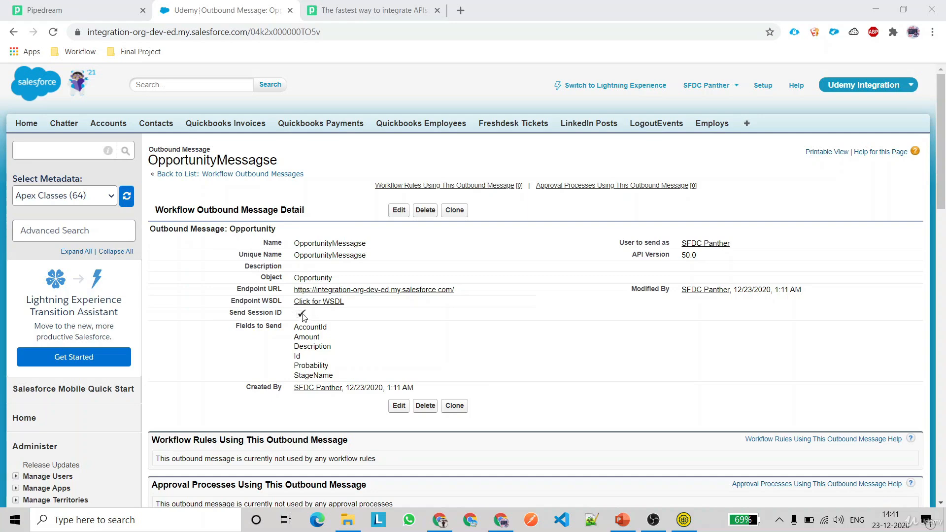
Open the endpoint WSDL of the saved Opportunity outbound message
key("ctrl+plus")
key("ctrl+plus")
key("ctrl+plus")
key("ctrl+plus")
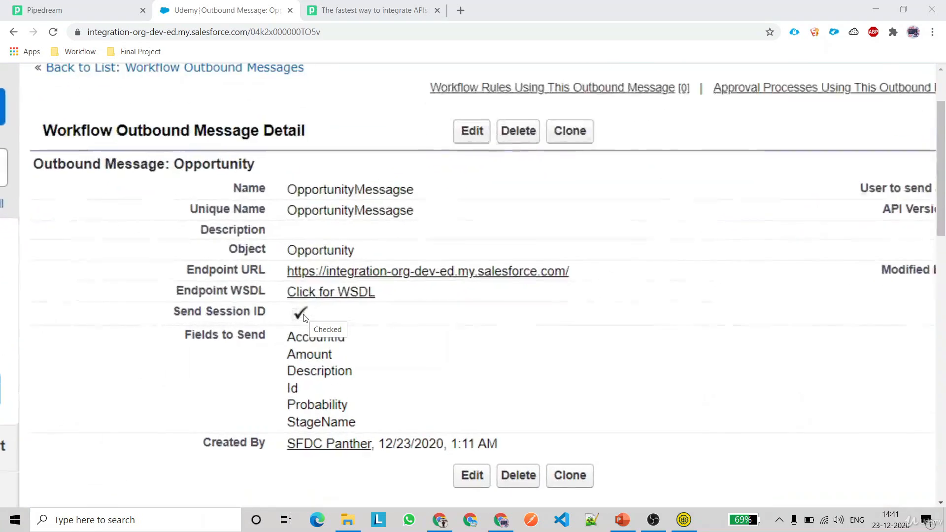
left_click(338, 294)
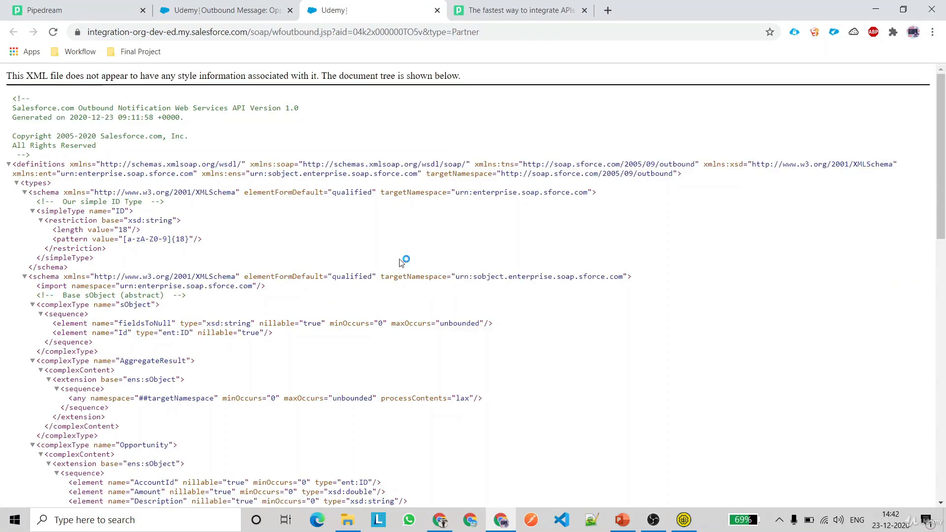
Save the WSDL as an XML document named OpportunityWFR in D:\Udemy Courses\Integration\Workflow
key("ctrl+s")
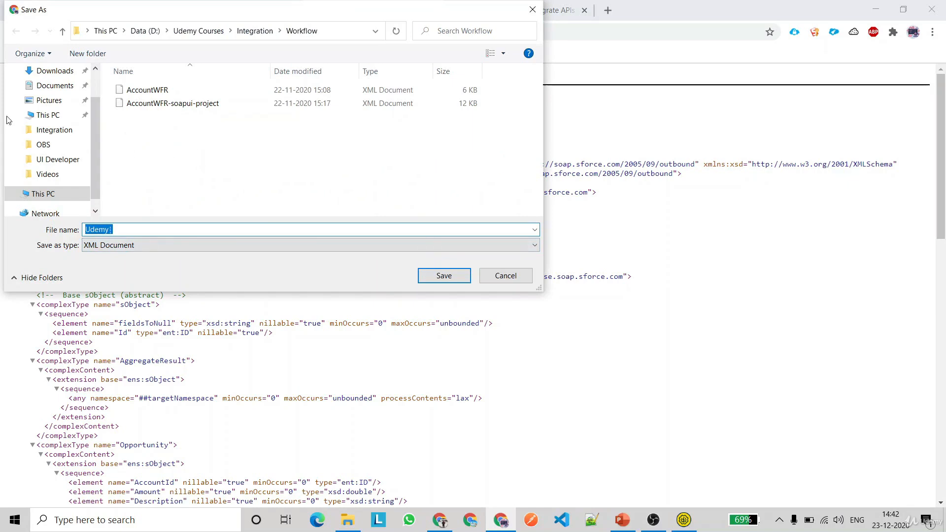
scroll(58, 150, "up", 1)
scroll(58, 150, "up", 1)
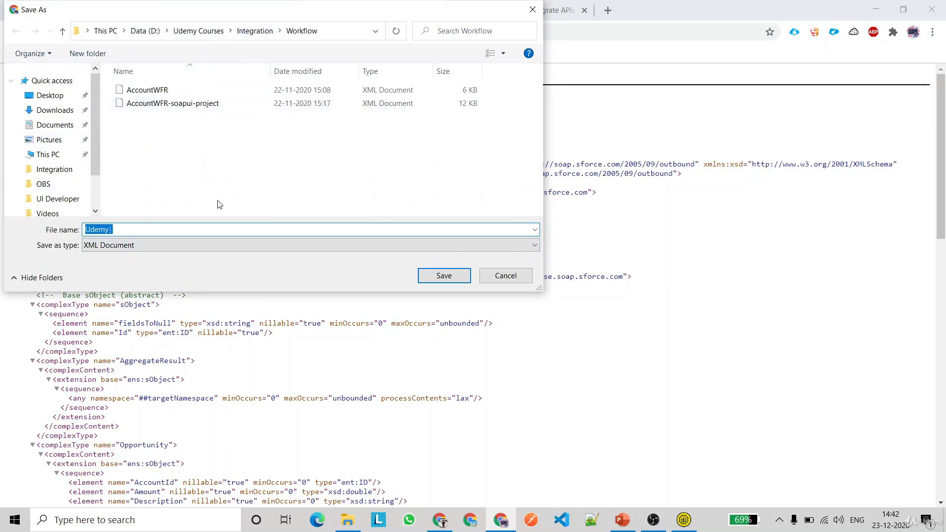
left_click(332, 30)
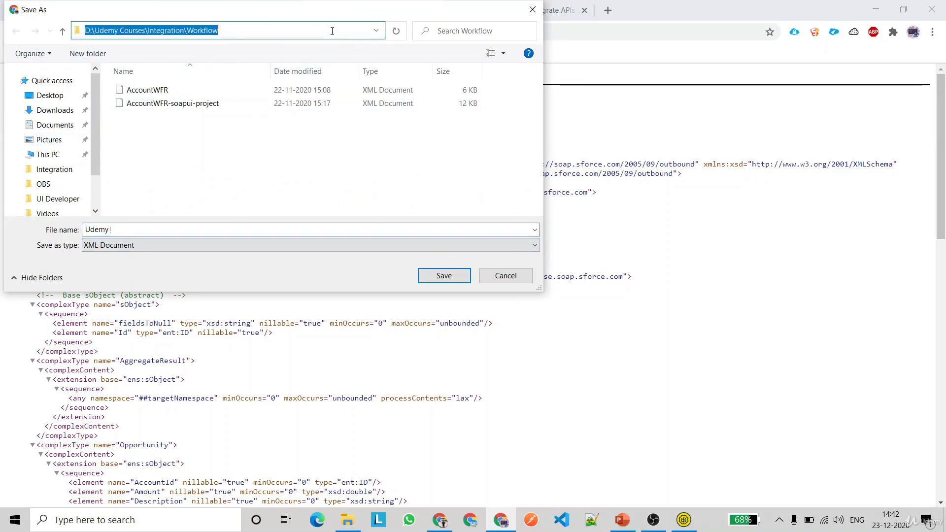
double_click(167, 226)
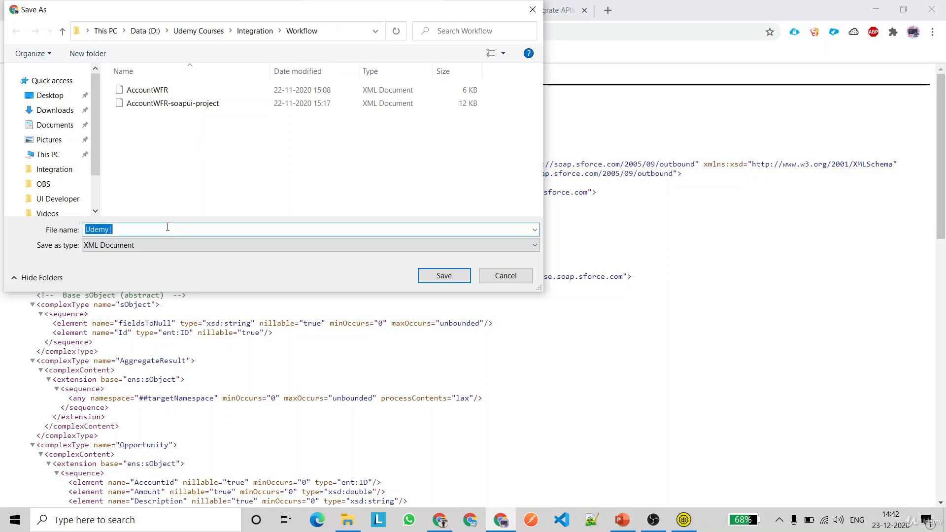
type("OpportunityWFR")
left_click(449, 277)
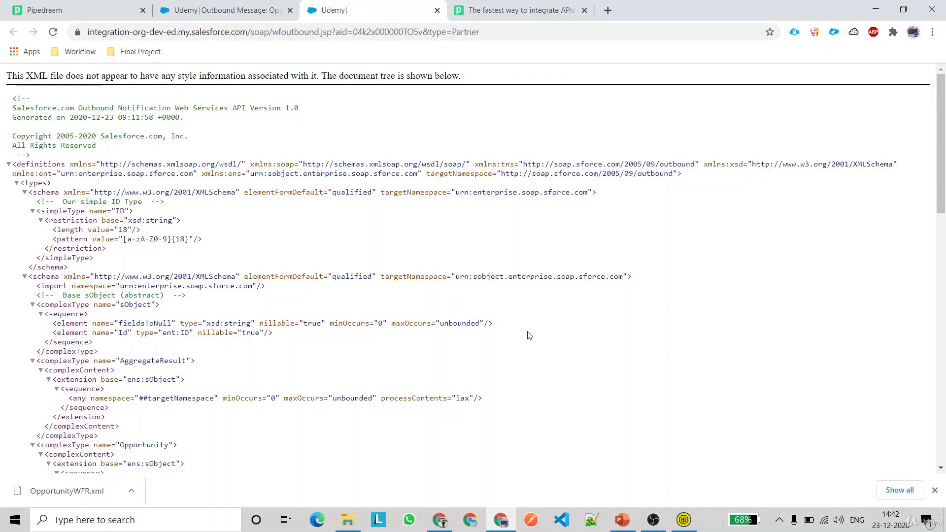
Switch to SoapUI and start a new SOAP project named OpportyunityWFR
left_click(684, 519)
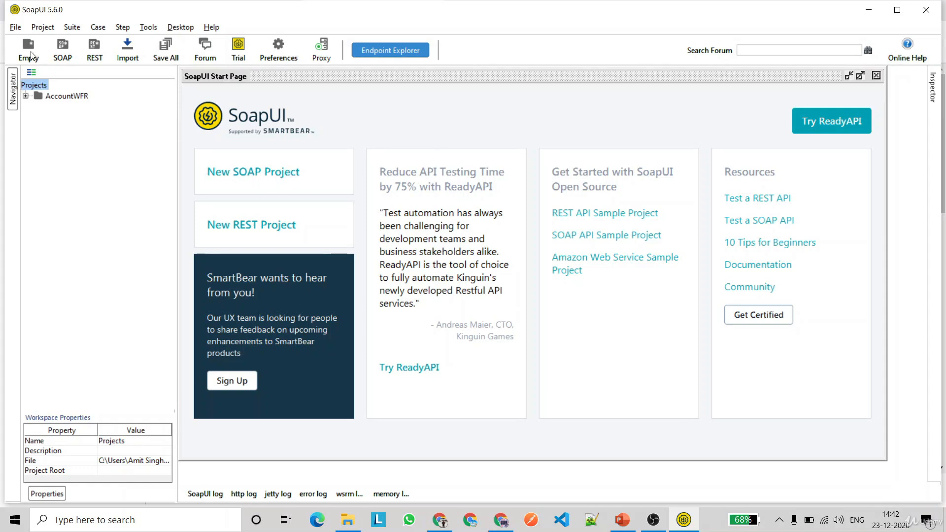
left_click(62, 49)
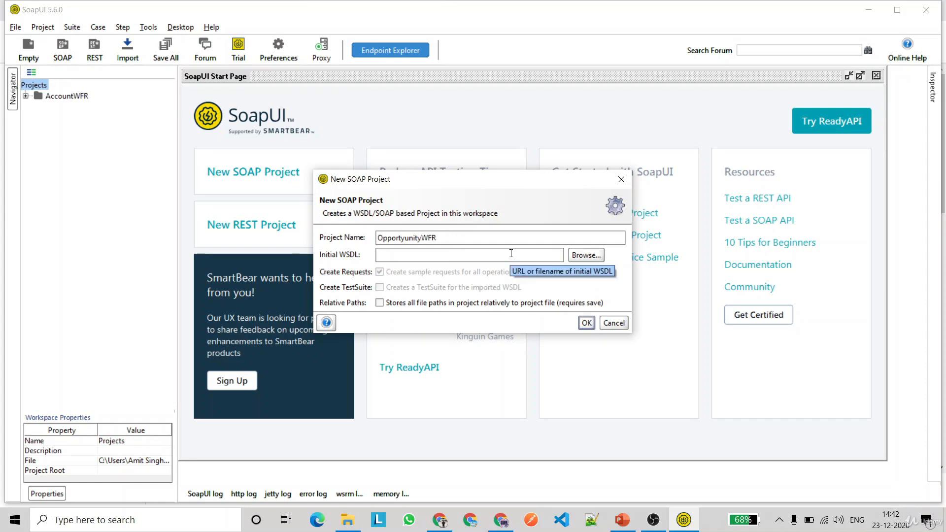
left_click(432, 254)
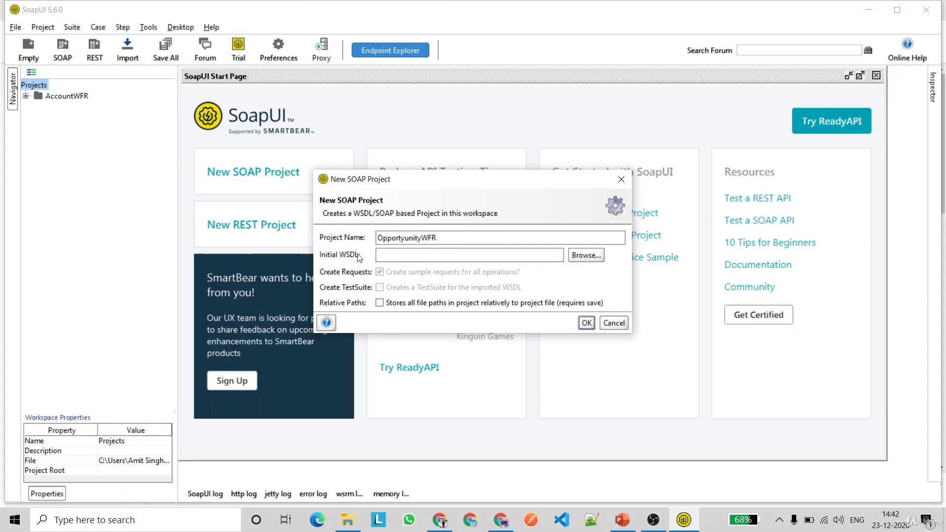
Load OpportunityWFR.xml from the Workflow folder as the new project's initial WSDL
left_click(589, 261)
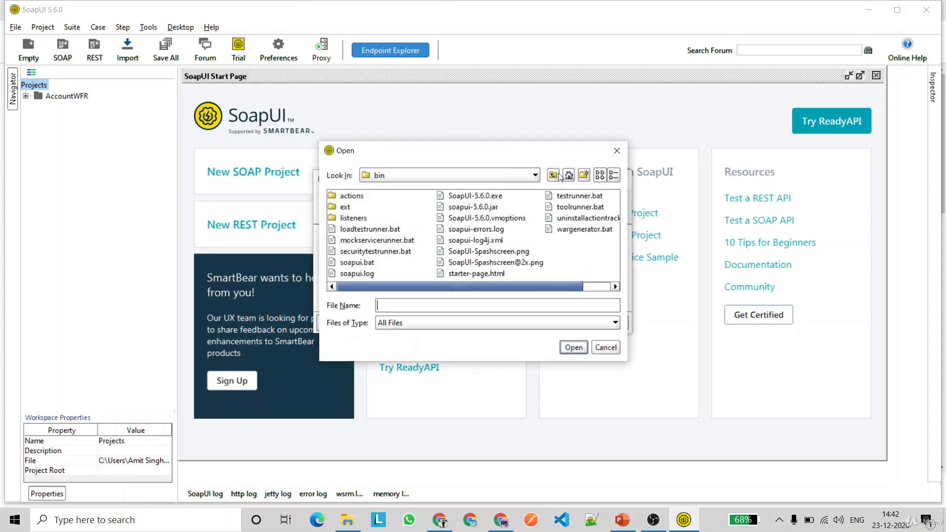
left_click(555, 175)
left_click(569, 175)
double_click(408, 240)
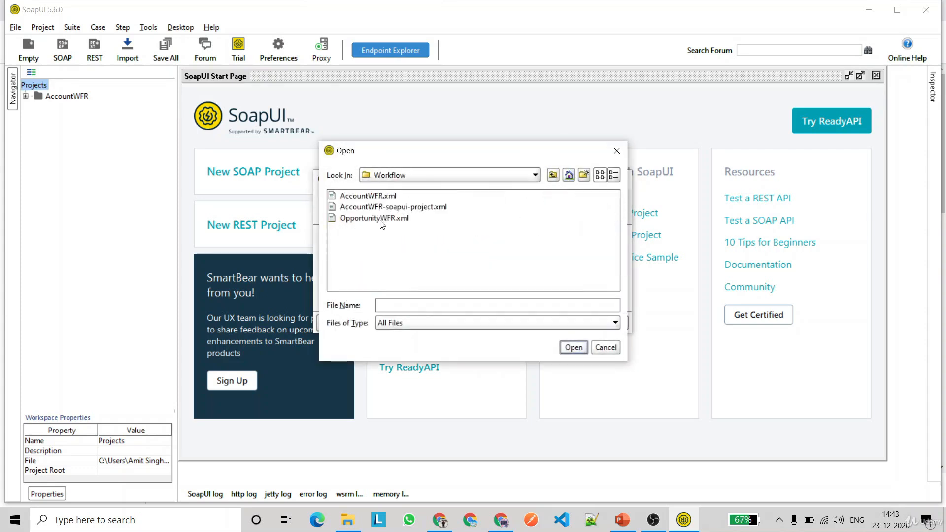
left_click(382, 219)
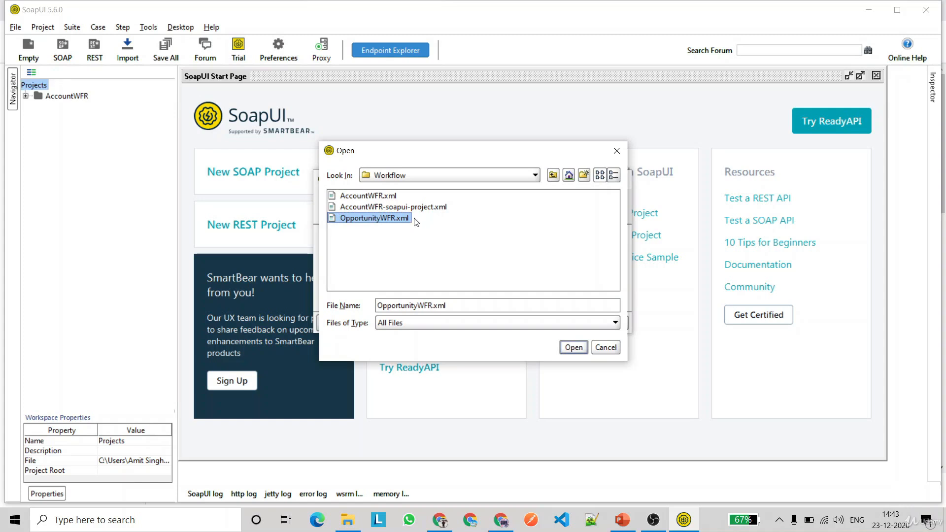
left_click(574, 348)
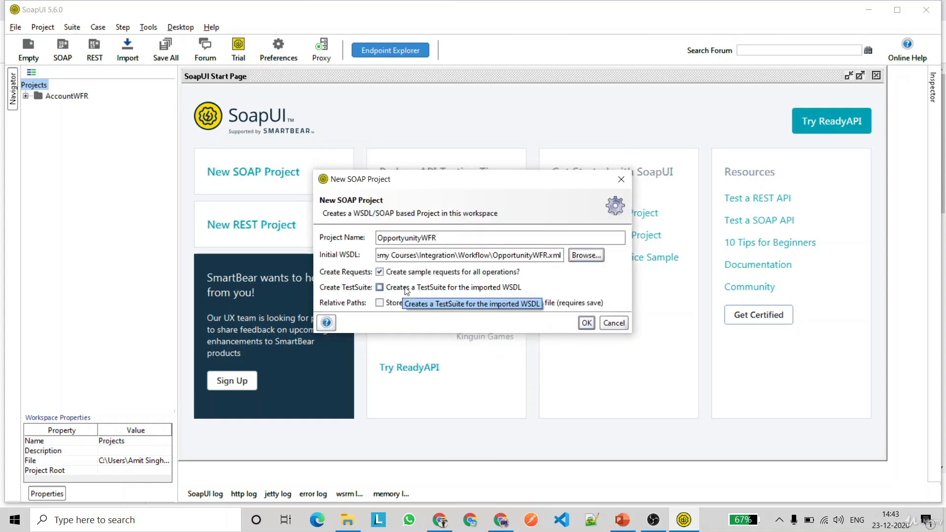
Create the project with a TestSuite and relative paths, saved as OpportyunityWFR-soapui-project.xml, and generate the TestSuite for the notifications operation
left_click(430, 290)
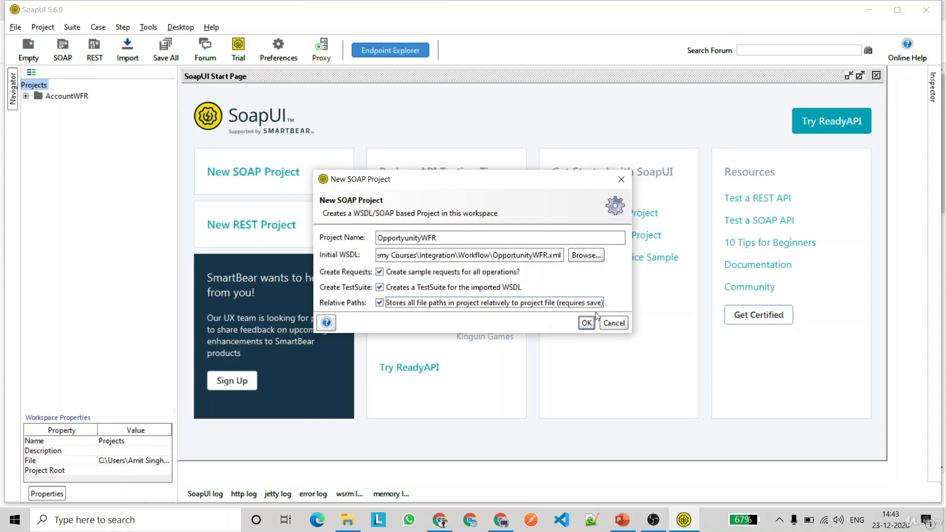
left_click(588, 325)
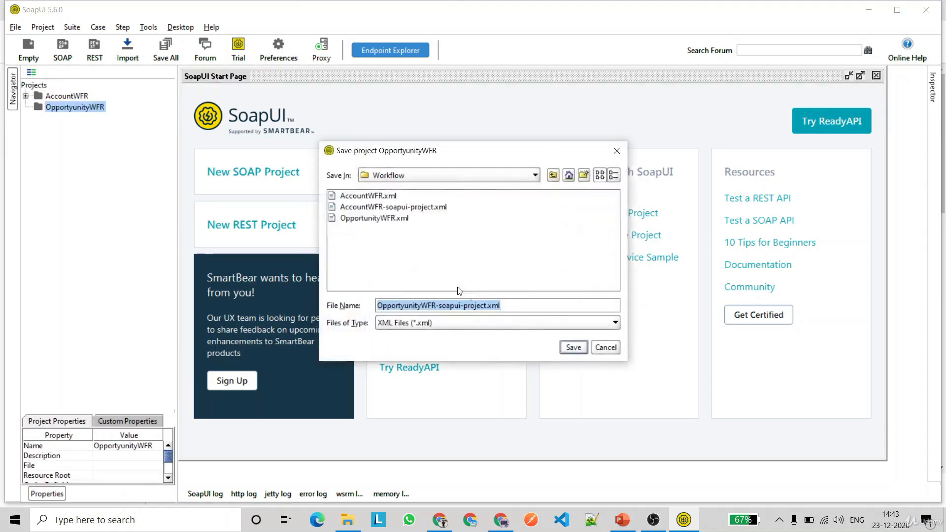
left_click(573, 347)
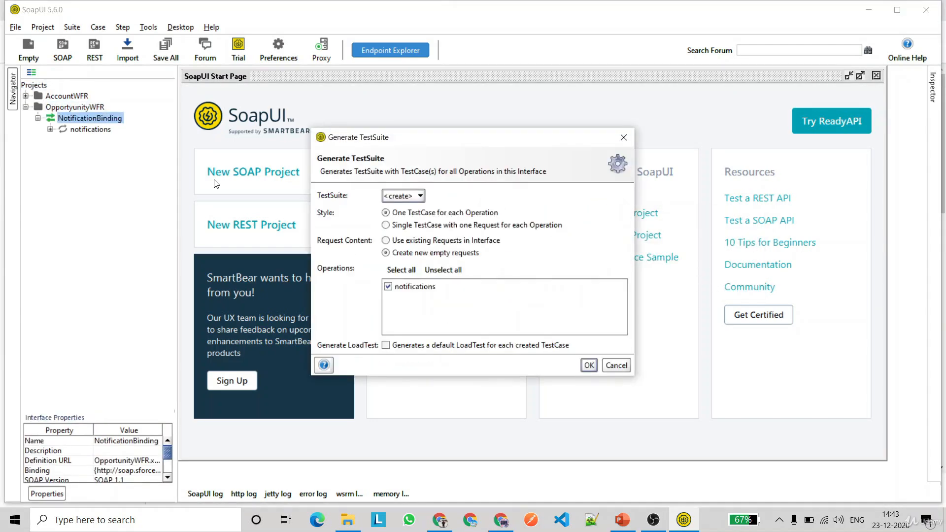
left_click(588, 365)
left_click(446, 276)
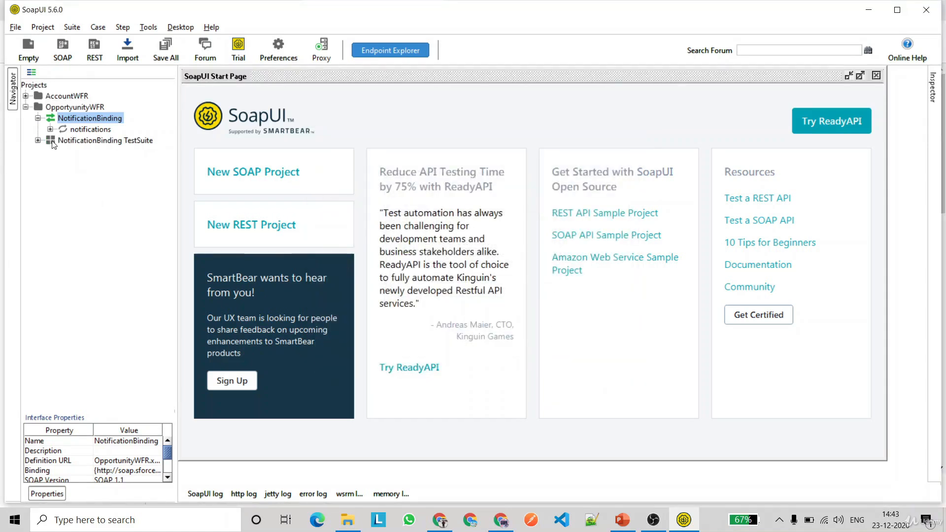
Add a new SOAP MockService named MockService 1 to the OpportyunityWFR project
left_click(69, 108)
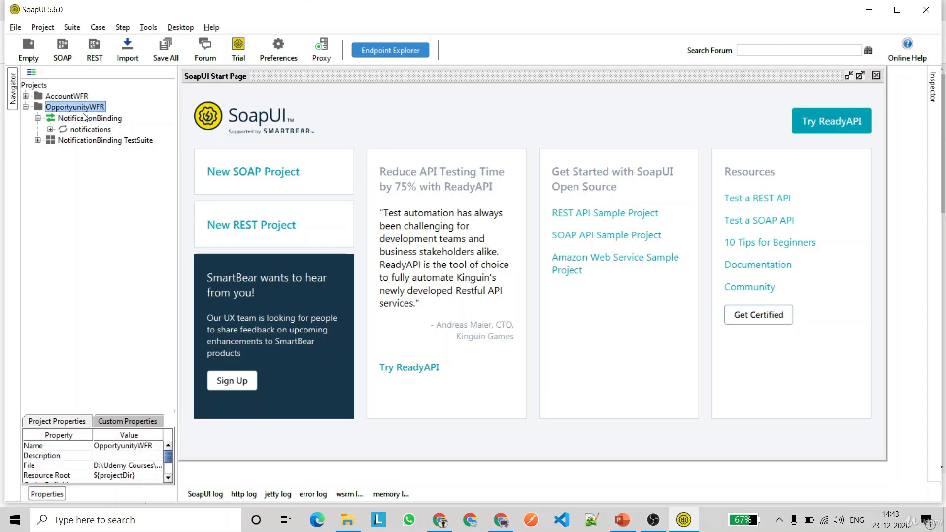
right_click(77, 108)
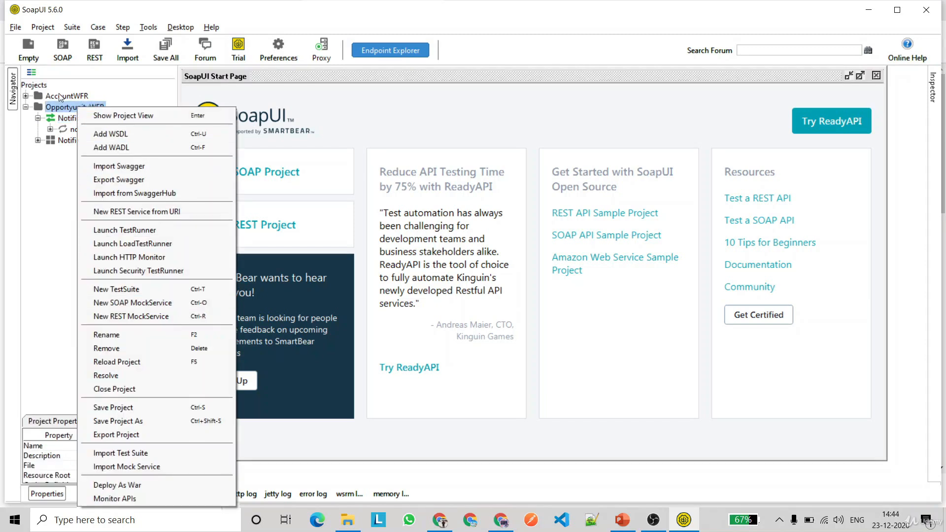
left_click(159, 305)
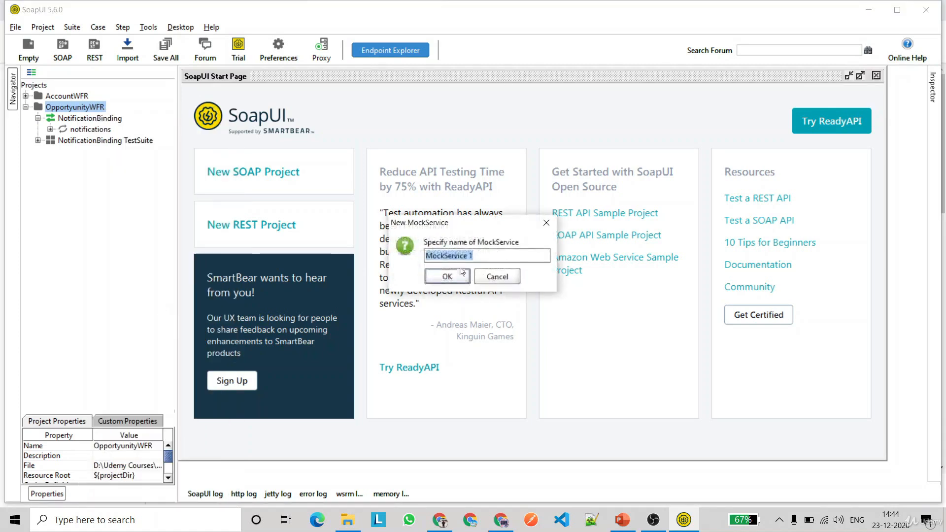
left_click(447, 276)
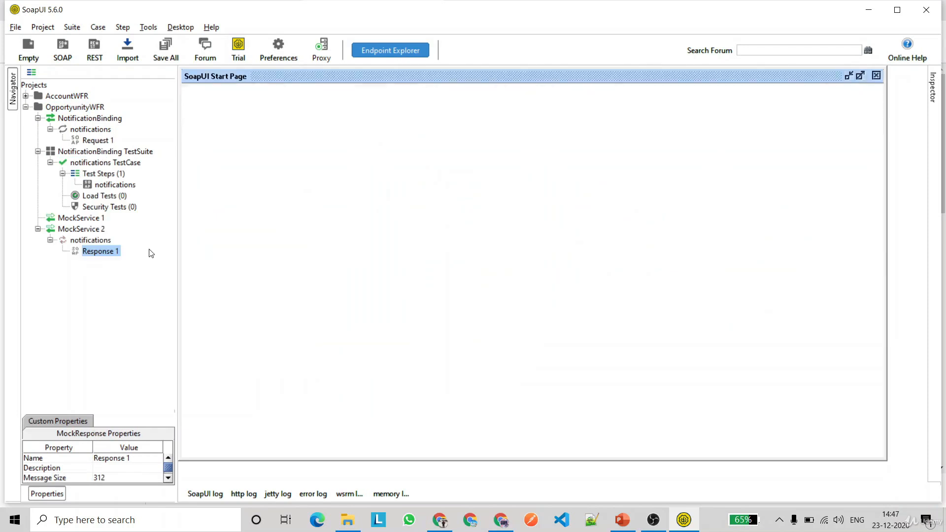
Collapse MockService 2 and add a mock operation to MockService 1 for NotificationBinding - notifications
left_click(38, 229)
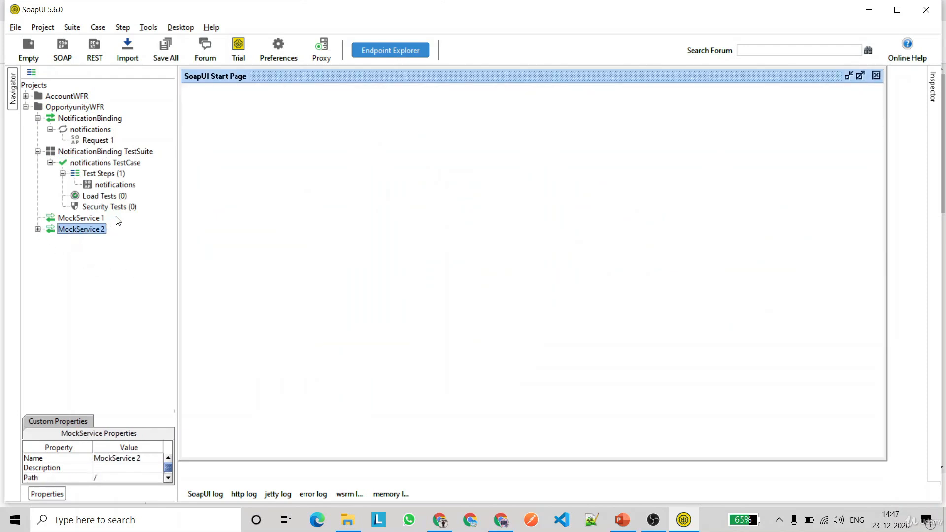
left_click(79, 218)
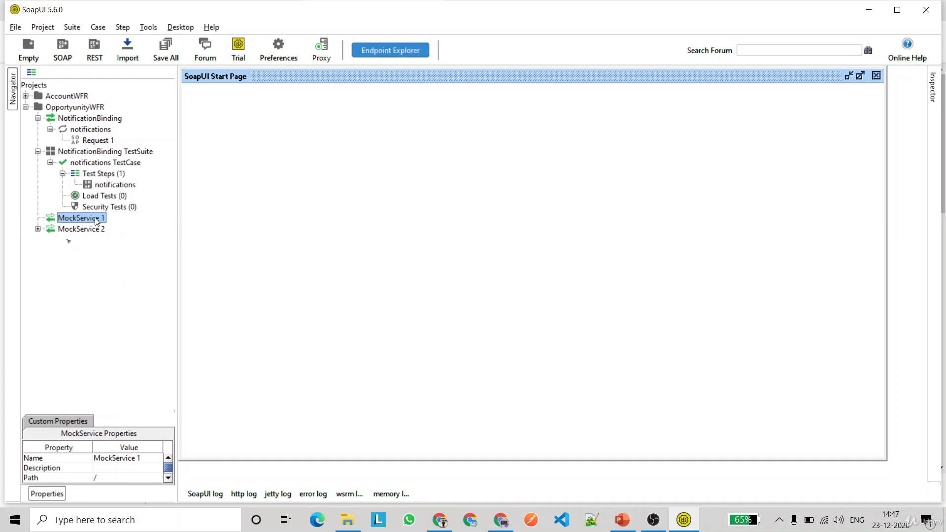
right_click(97, 222)
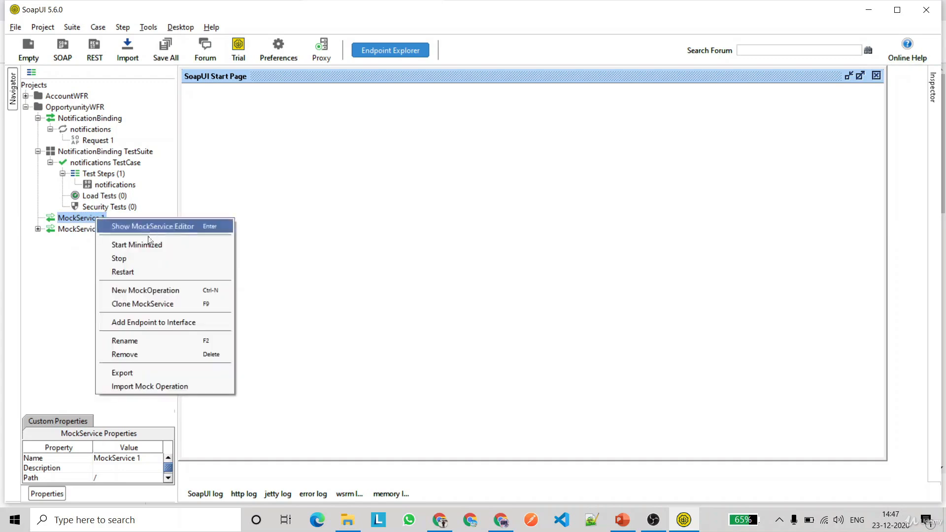
left_click(187, 296)
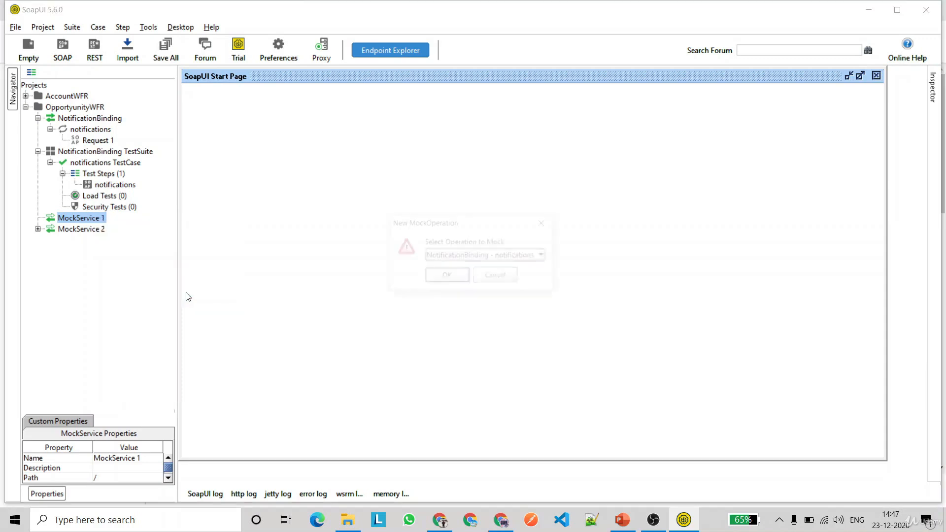
left_click(459, 276)
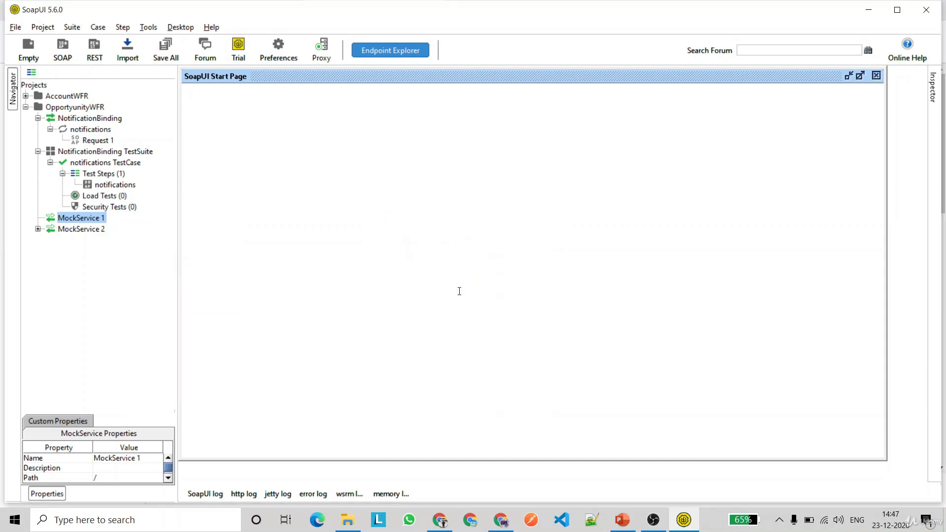
Maximize the Response 1 editor and copy the complete SOAP envelope of the mock response
left_click_drag(405, 206, 302, 125)
left_click(424, 209)
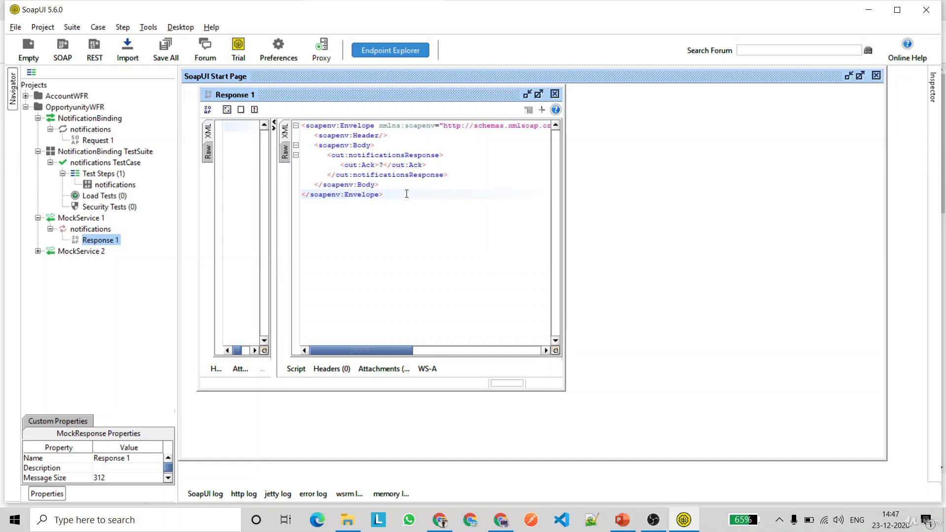
left_click_drag(406, 194, 282, 129)
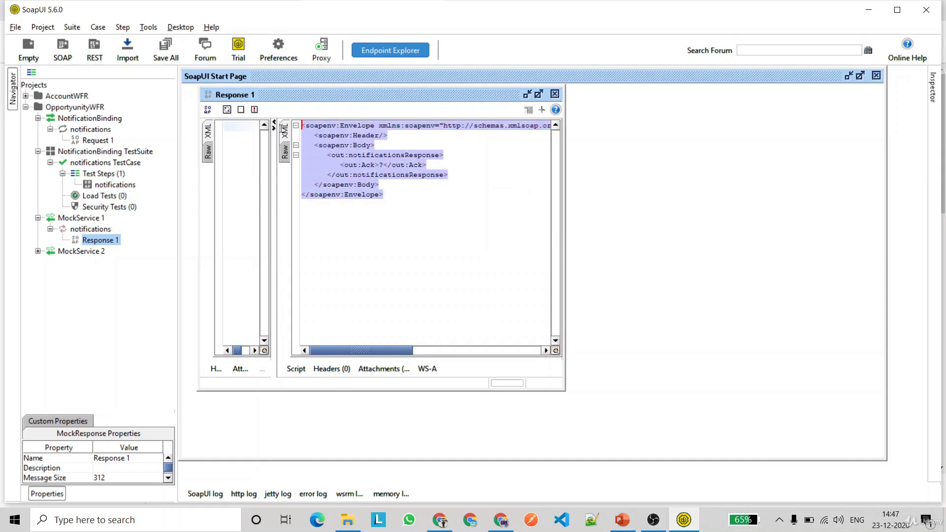
left_click(538, 93)
left_click(613, 189)
key("ctrl+a")
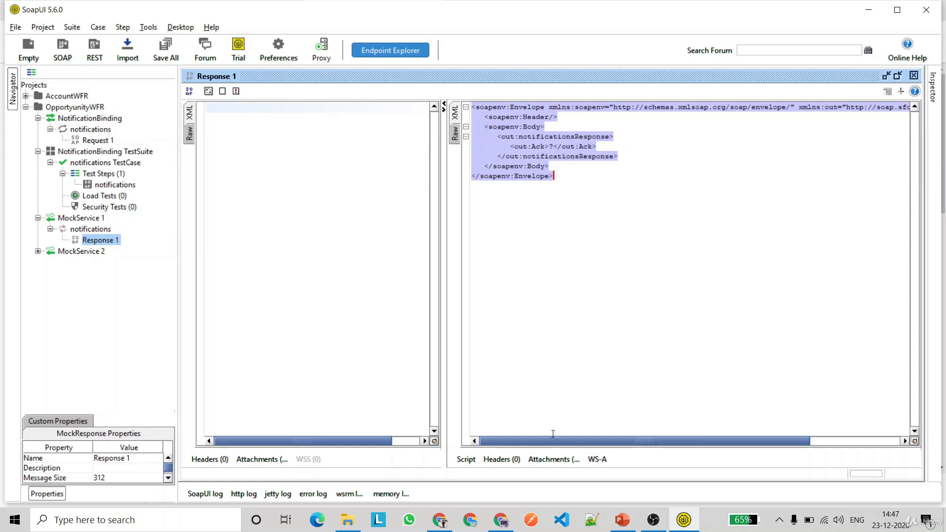
Switch to Pipedream in Chrome and start a new HTTP / Webhook source of type New Requests
left_click(500, 519)
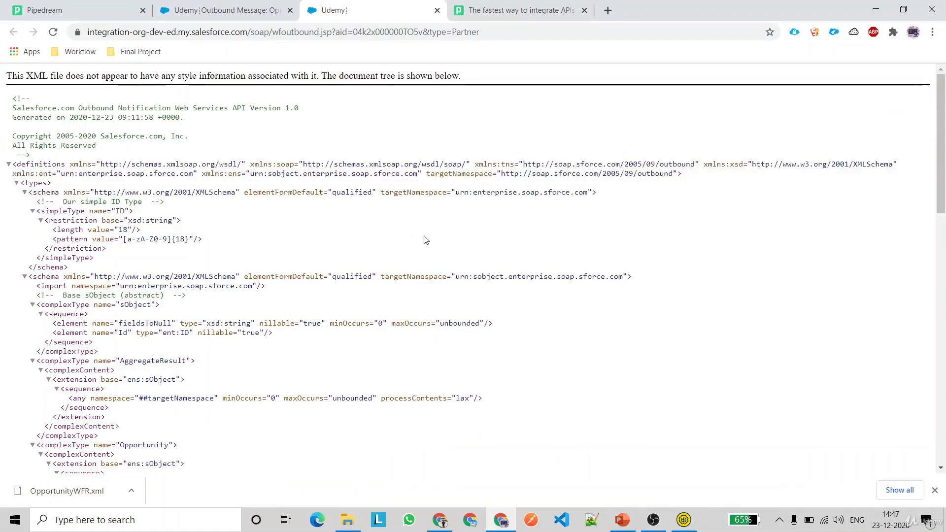
left_click(500, 7)
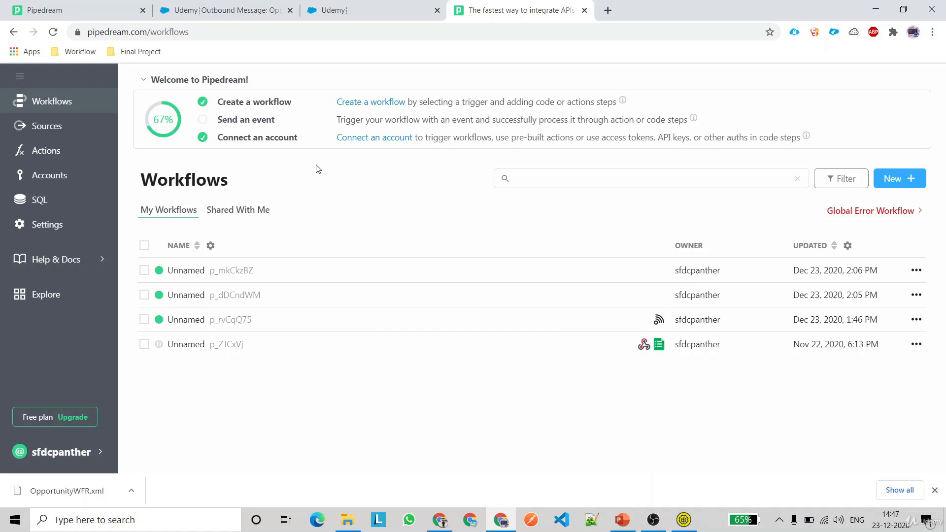
left_click(43, 129)
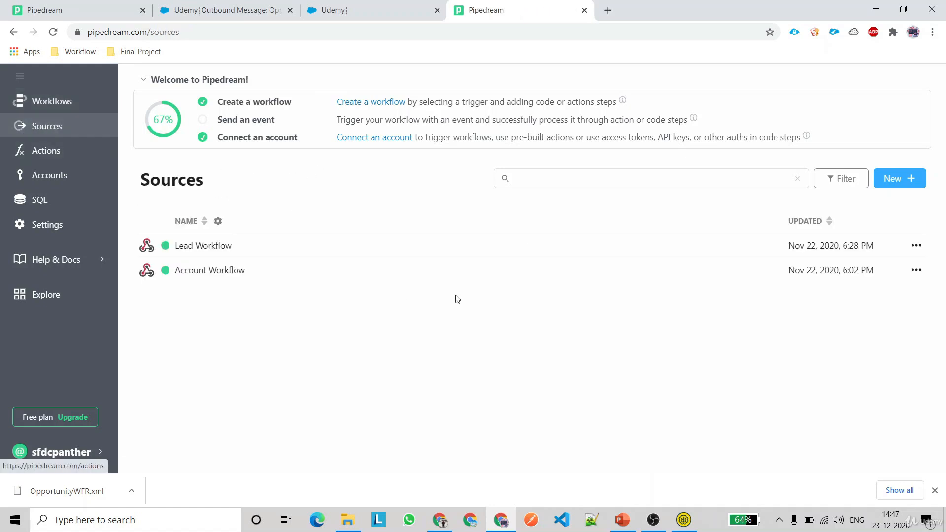
left_click(900, 179)
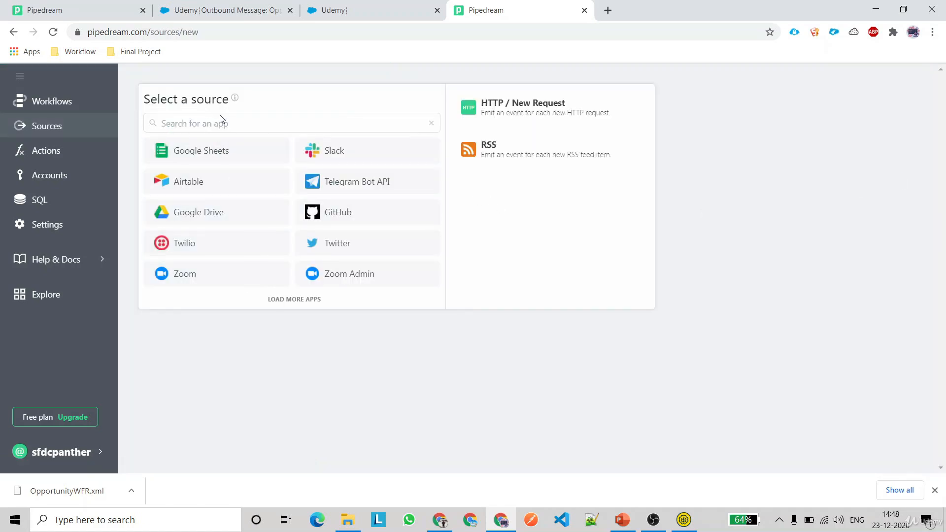
type("http")
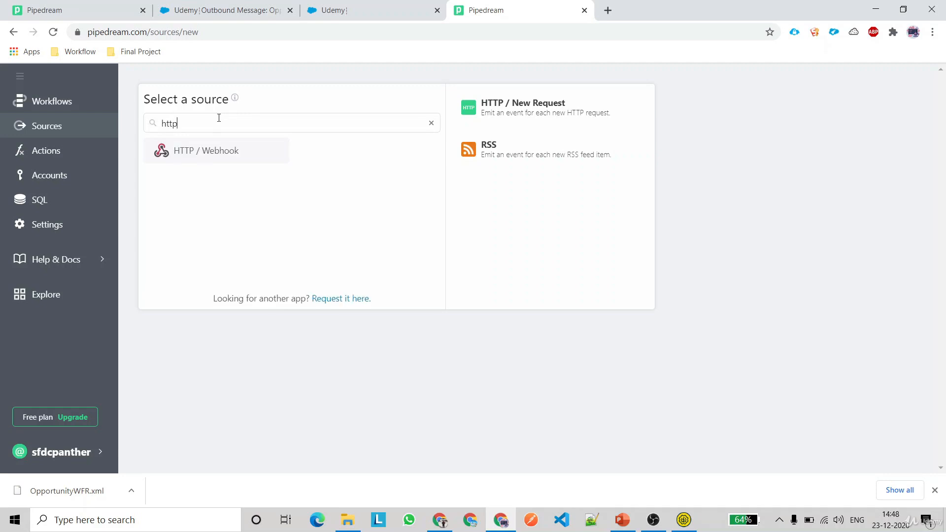
left_click(190, 156)
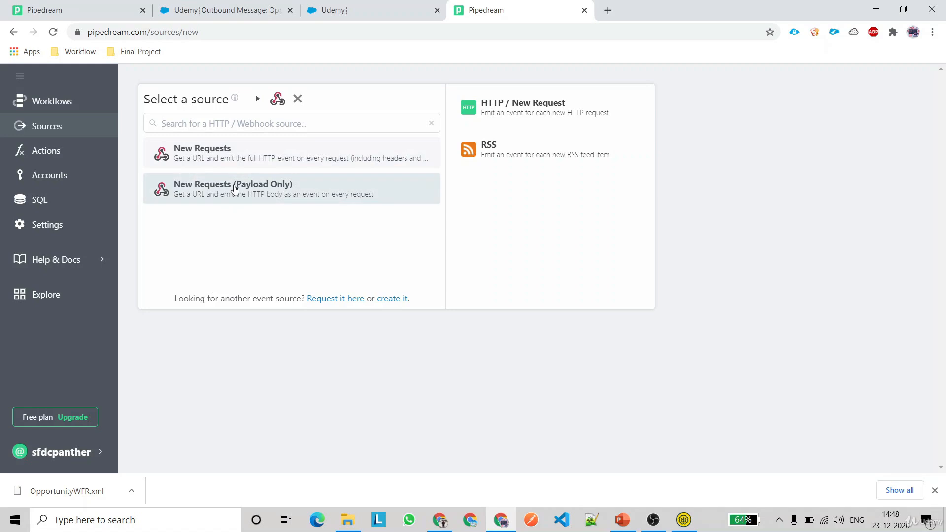
left_click(235, 161)
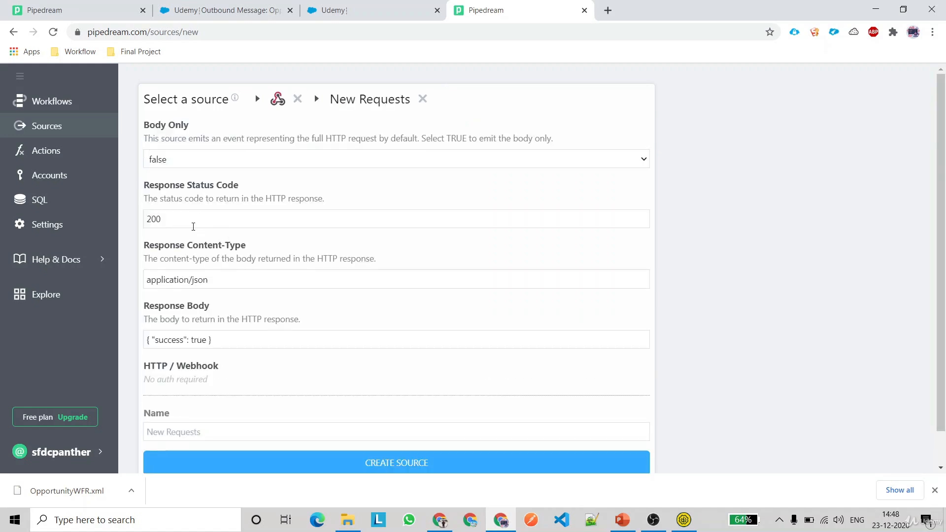
Set the source's Response Content-Type to application/xml
left_click_drag(193, 223, 133, 222)
left_click_drag(247, 281, 147, 280)
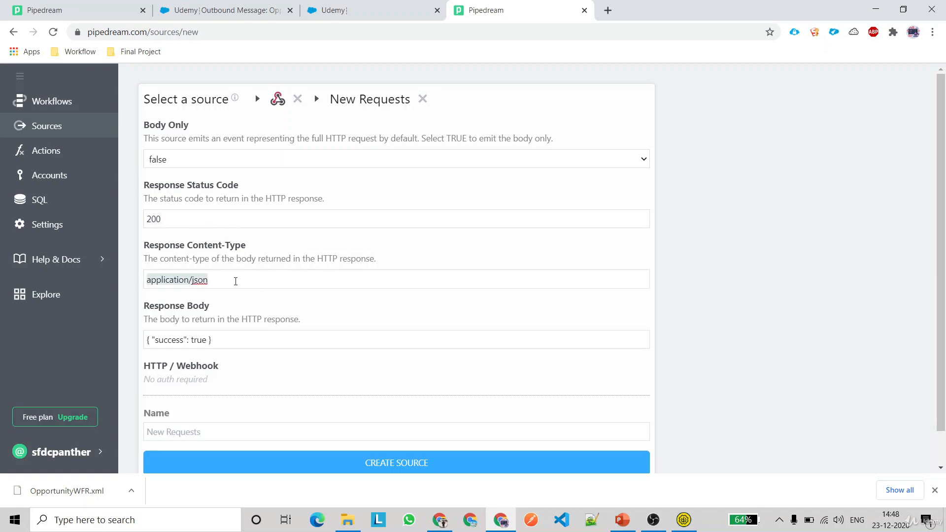
left_click(235, 282)
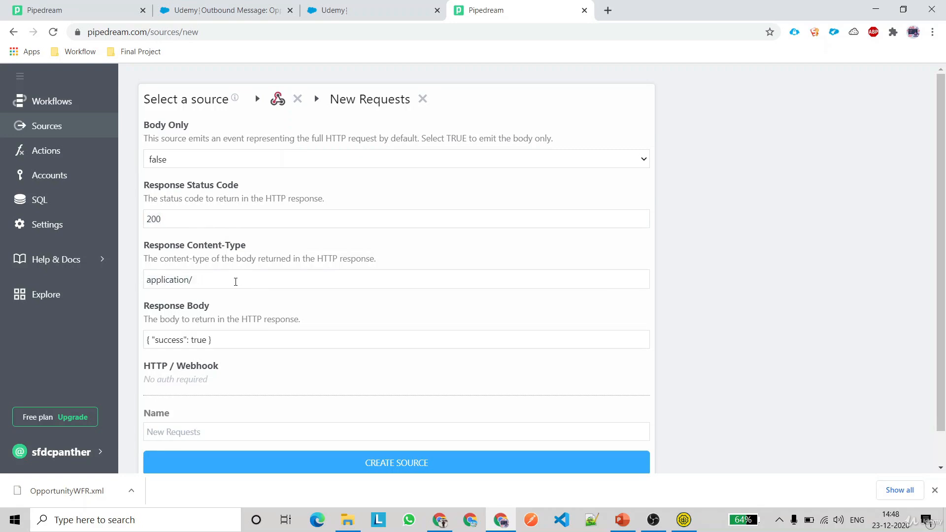
Replace the Response Body with the copied SOAP envelope and set its out:Ack value to true
scroll(232, 291, "down", 1)
left_click_drag(227, 303, 161, 312)
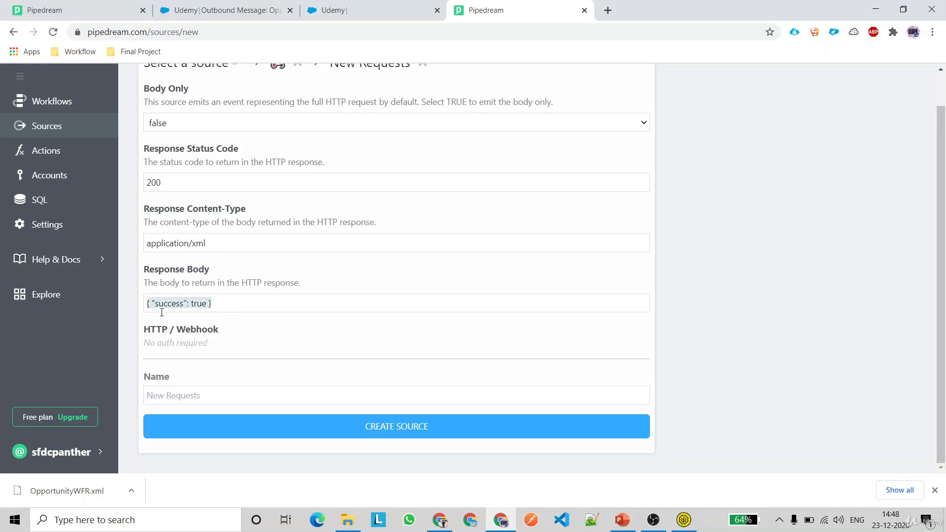
key("ctrl+v")
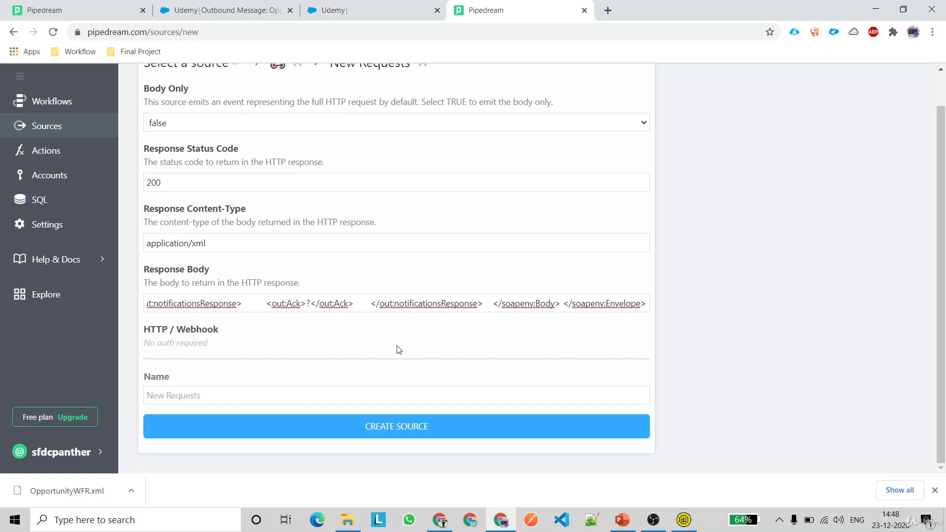
key("BackSpace")
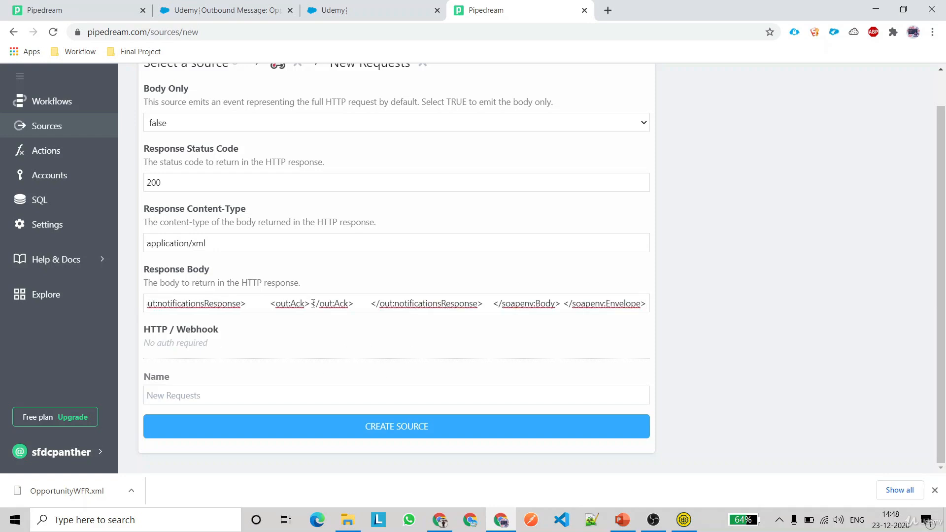
type("true")
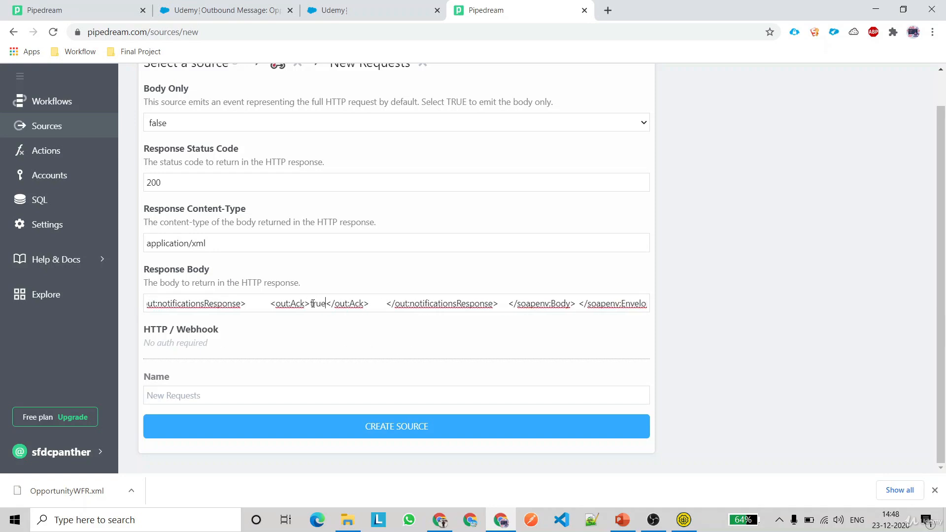
left_click(325, 340)
Name the source Opportunity Workflow and create it
left_click(202, 395)
type("Opportunity")
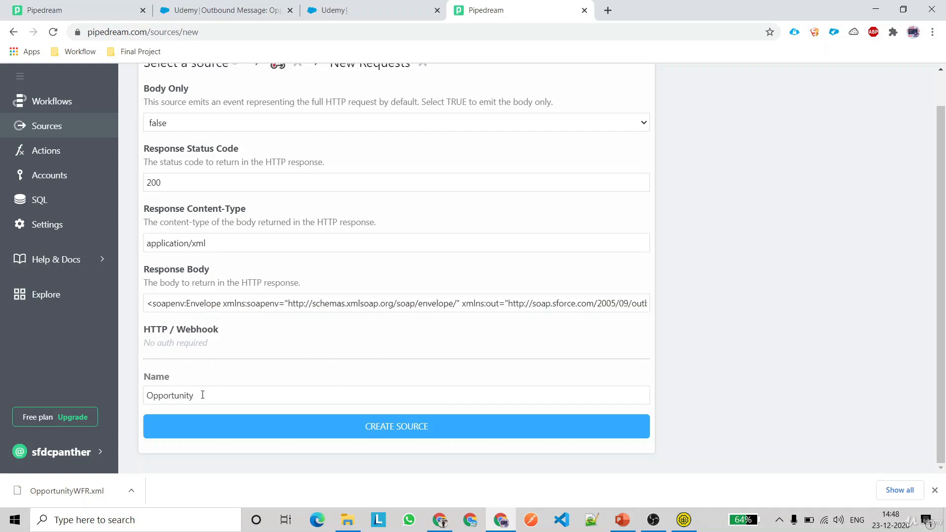
type(" Workflow")
left_click(325, 423)
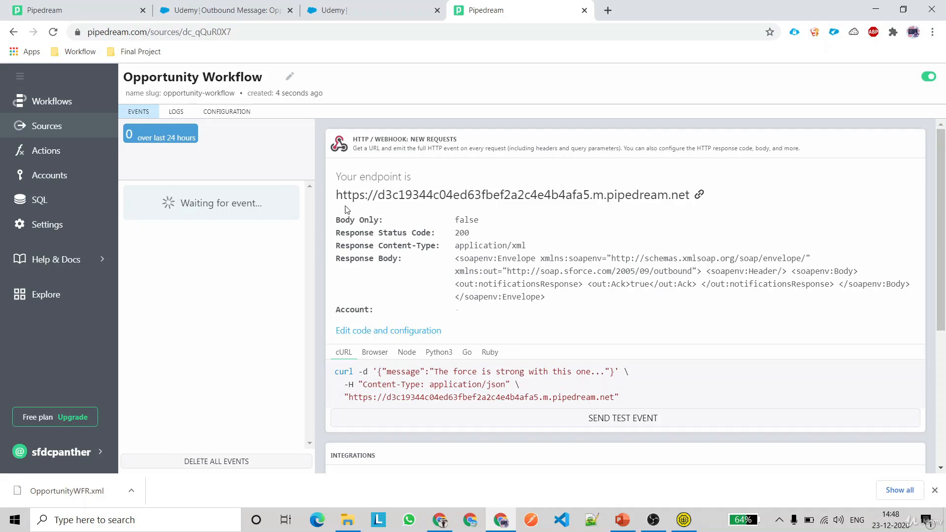
Copy the endpoint URL of the Opportunity Workflow source
left_click_drag(335, 195, 687, 191)
key("ctrl+c")
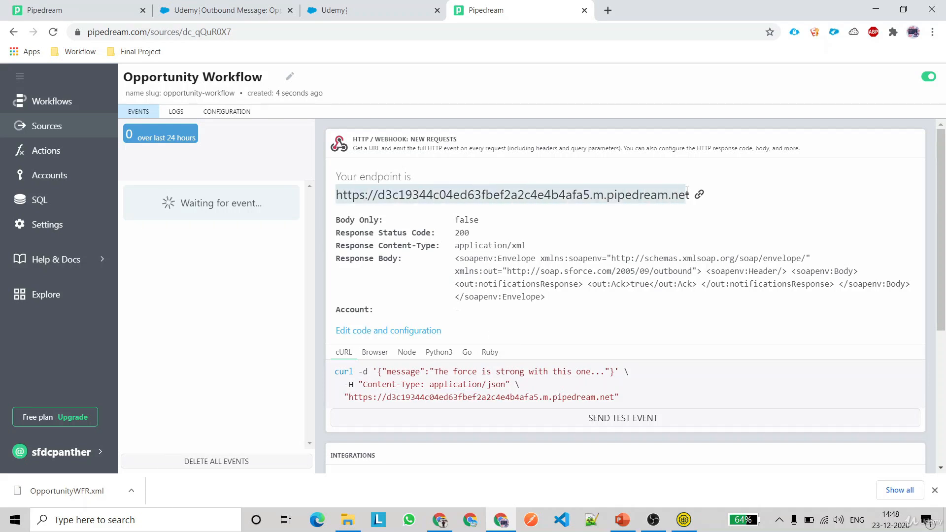
left_click(699, 194)
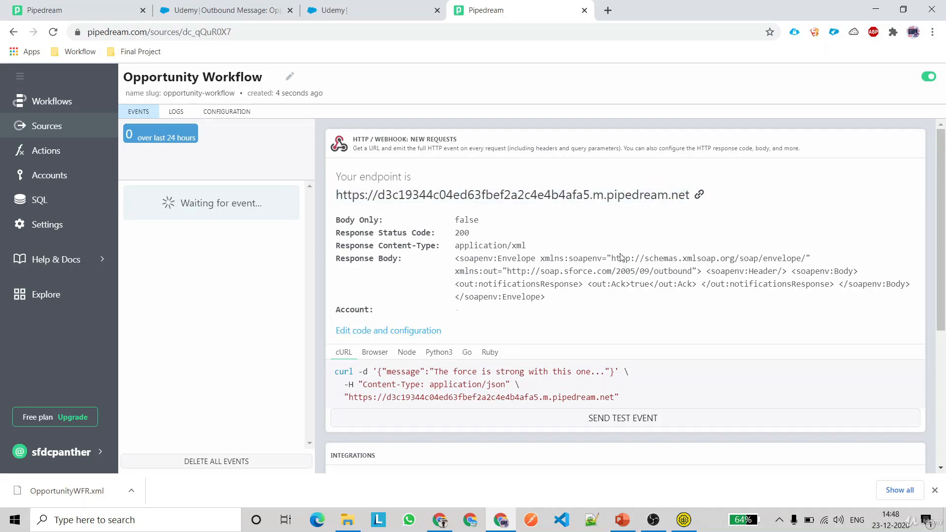
Replace the Endpoint URL of the OpportunityMessagse outbound message in Salesforce with the copied Pipedream endpoint URL and save it
left_click(226, 9)
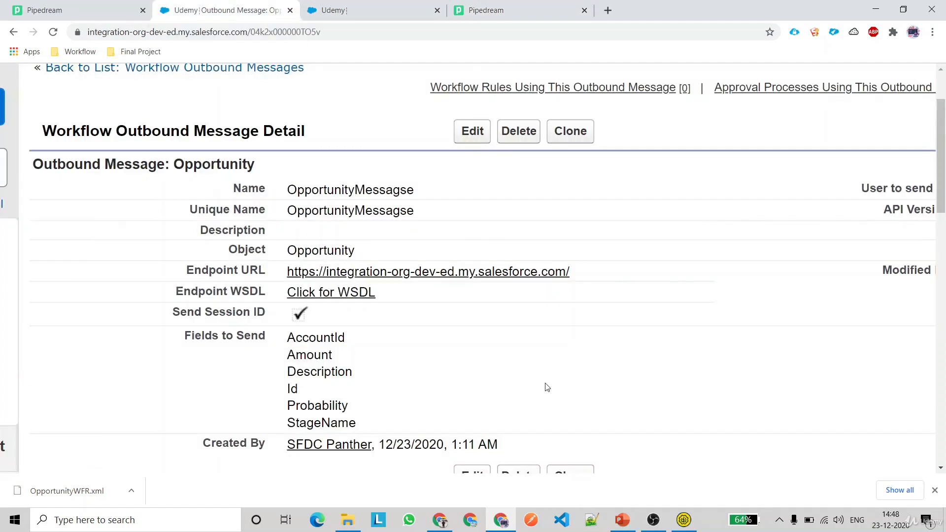
scroll(506, 239, "down", 1)
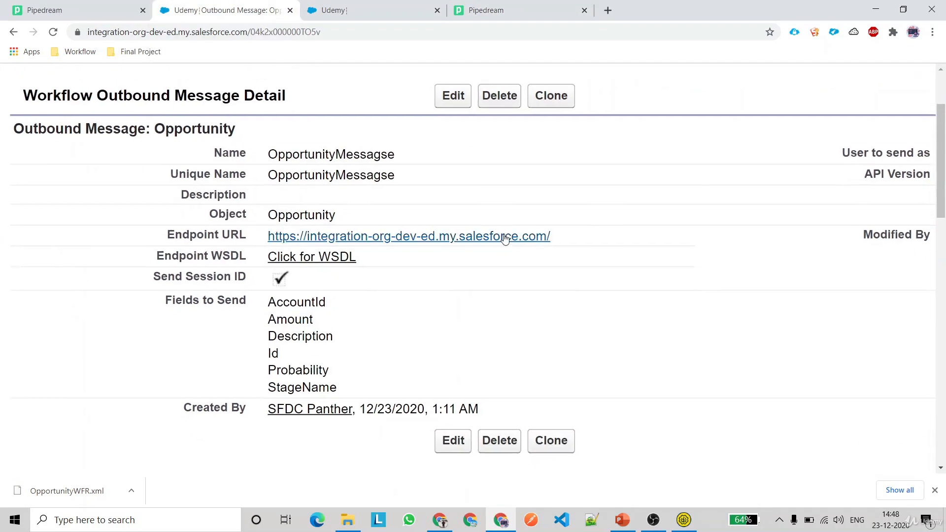
key("ctrl+0")
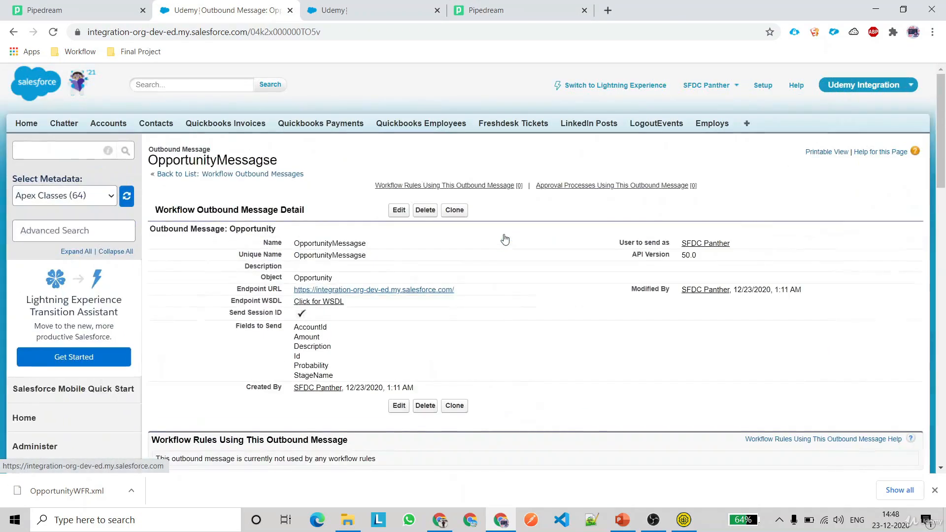
left_click(399, 210)
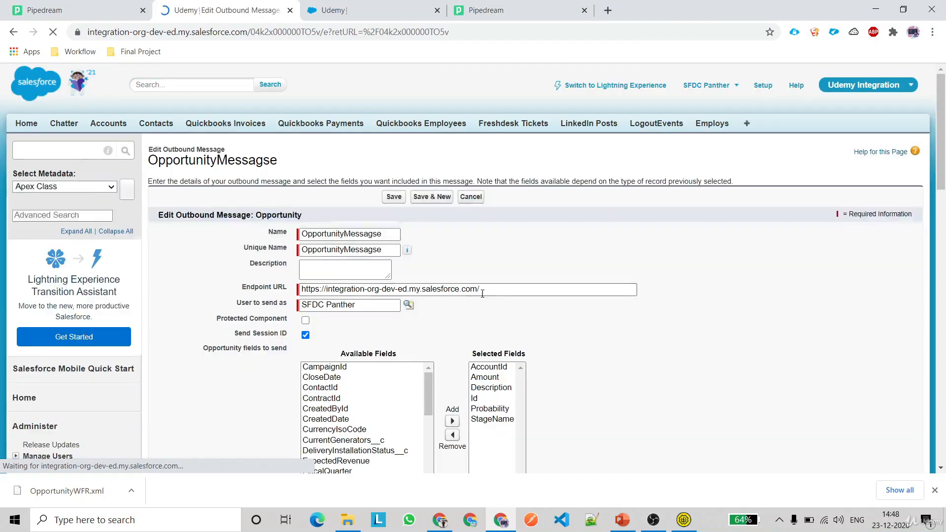
triple_click(482, 291)
key("ctrl+v")
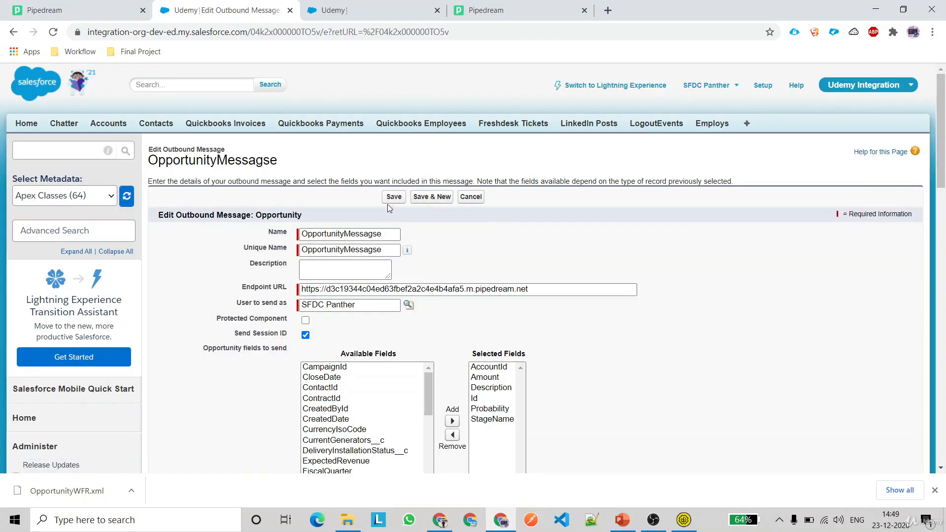
left_click(391, 199)
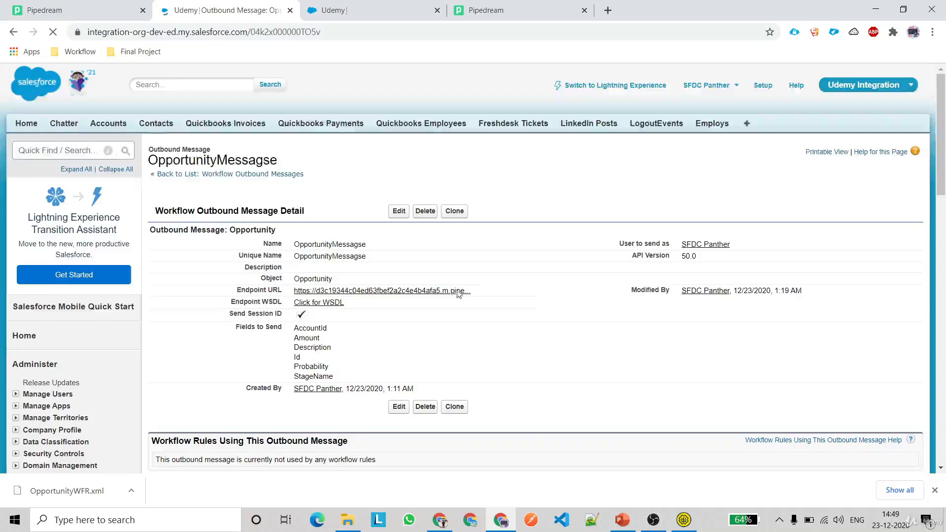
Name the new Opportunity workflow rule OpportunityMessagse and evaluate it when a record is created, and every time it's edited
left_click(368, 288)
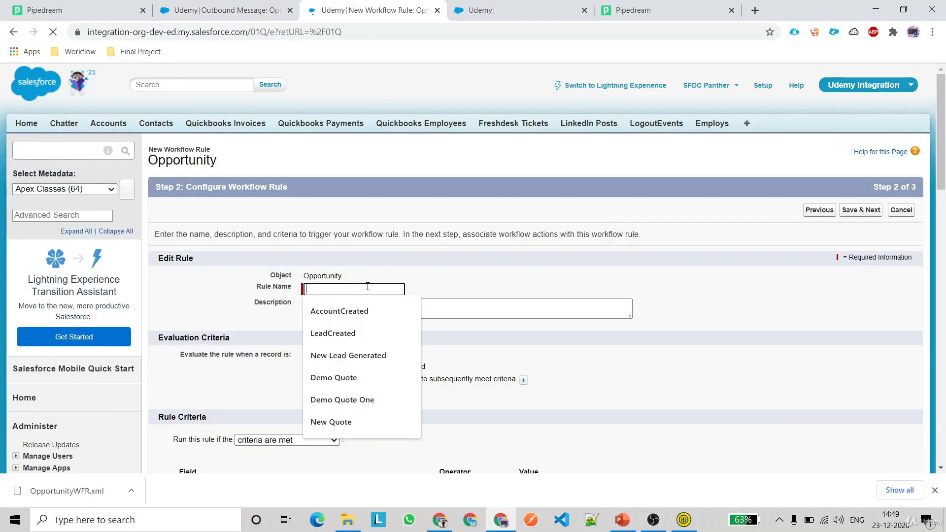
type("OpportunityMessagse")
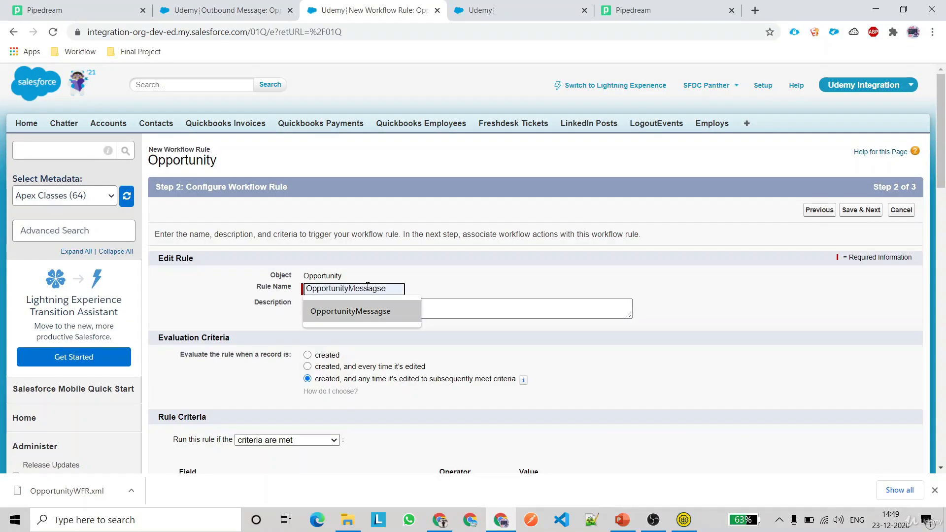
left_click(357, 311)
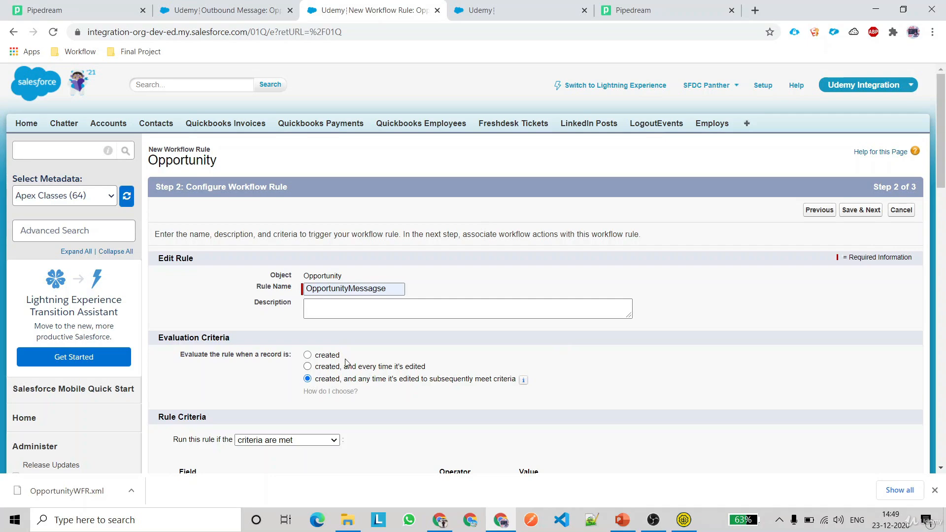
left_click(365, 366)
Set the rule criteria to Opportunity: Stage equals Closed Won and continue to the workflow actions
scroll(481, 367, "down", 5)
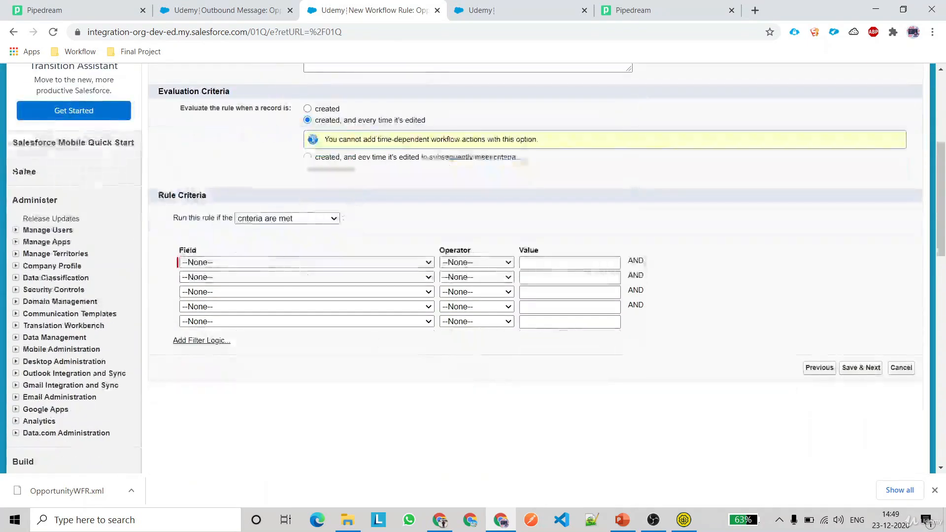
left_click(281, 219)
left_click(281, 221)
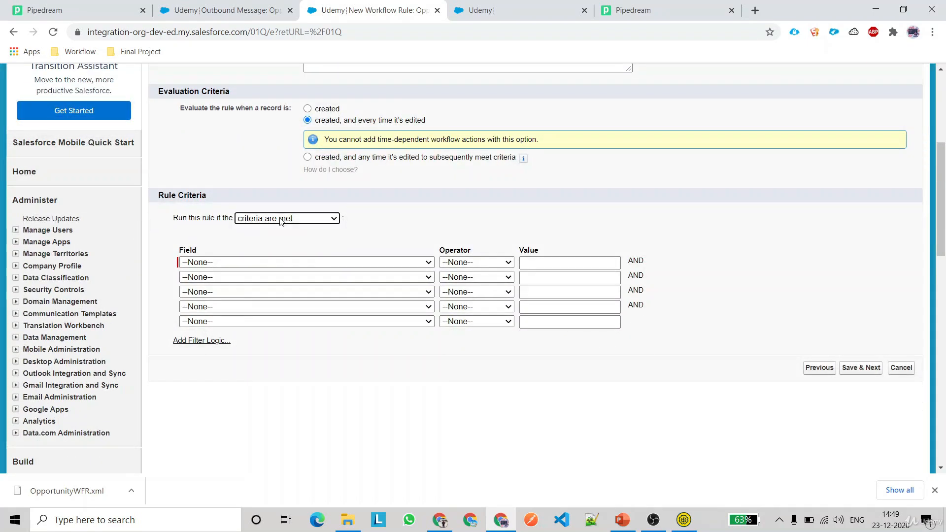
left_click(287, 261)
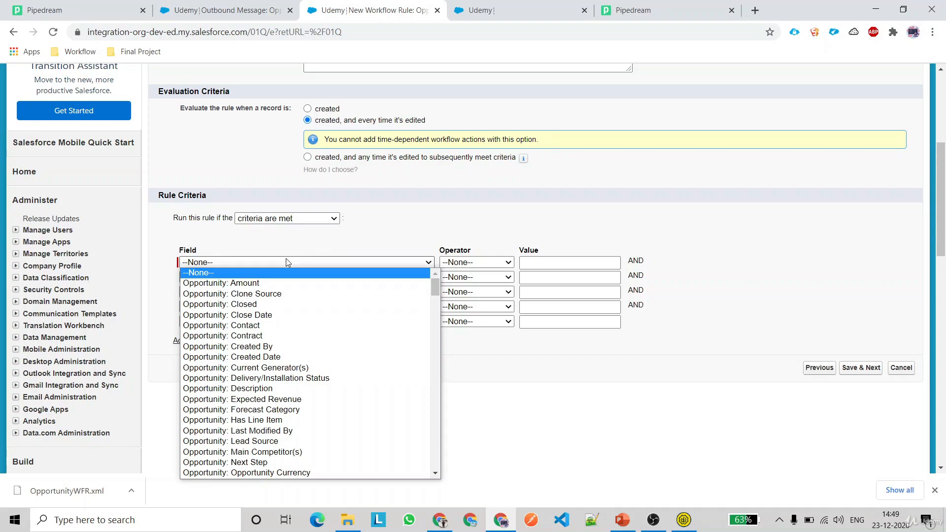
scroll(295, 374, "down", 5)
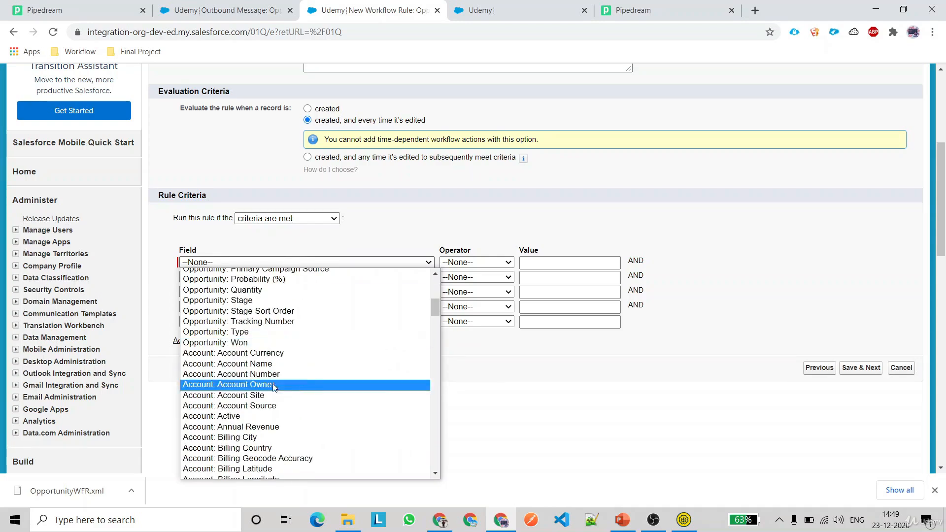
left_click(264, 300)
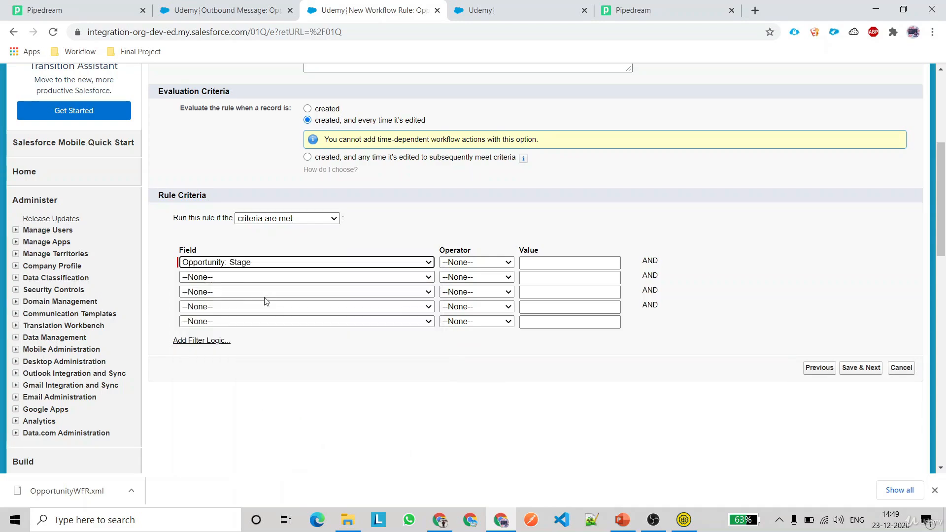
left_click(510, 264)
left_click(480, 281)
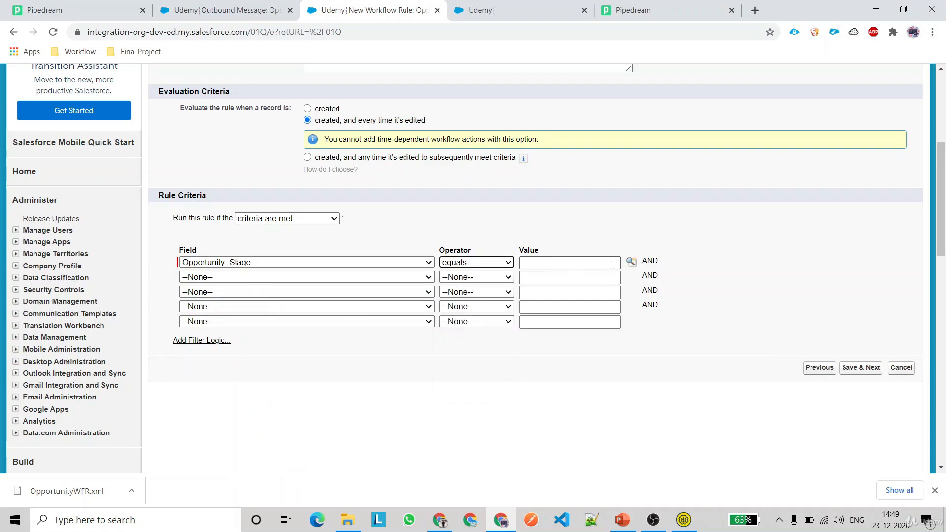
left_click(631, 262)
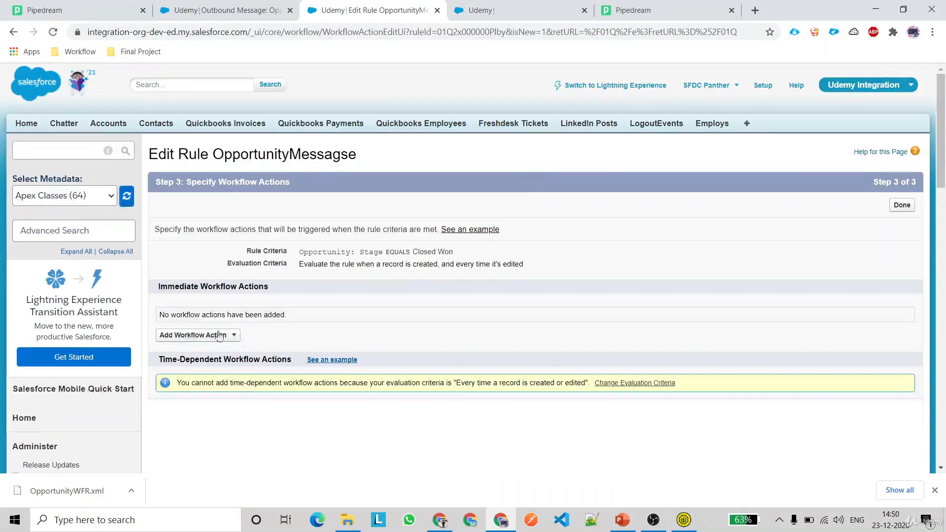
Add the existing outbound message OpportunityMessagse as an immediate workflow action and activate the rule
left_click(193, 335)
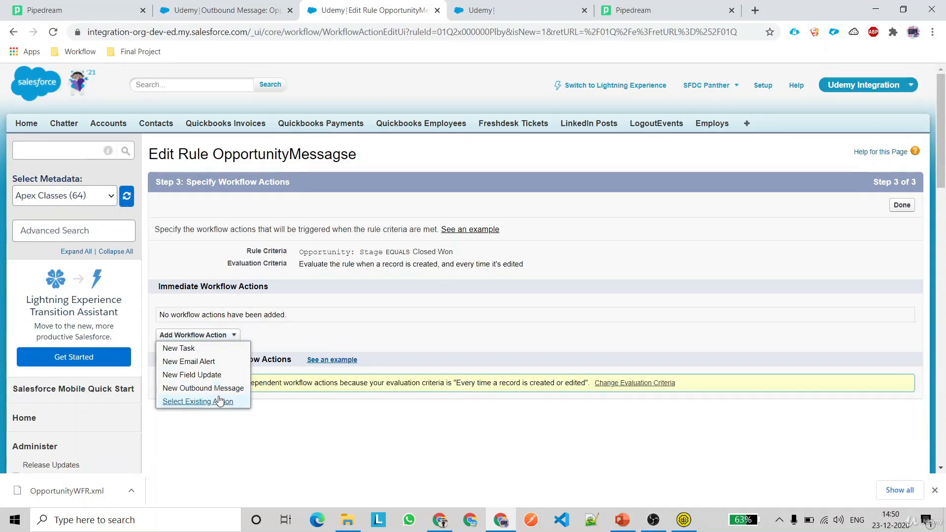
left_click(197, 402)
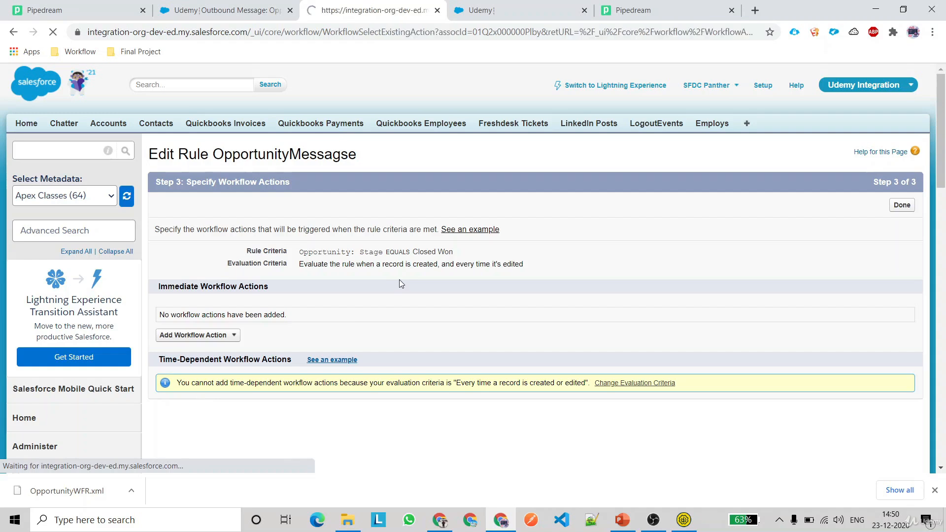
left_click(369, 207)
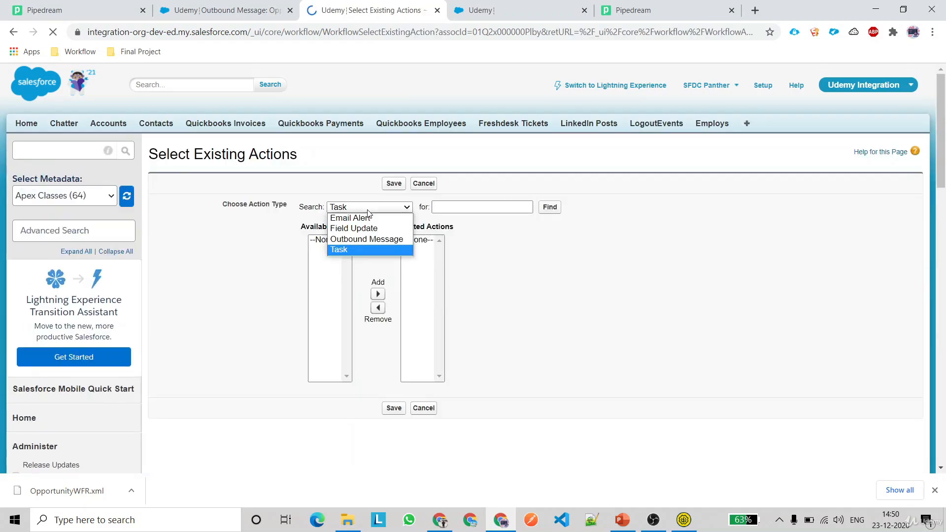
left_click(379, 238)
left_click(352, 240)
left_click(488, 294)
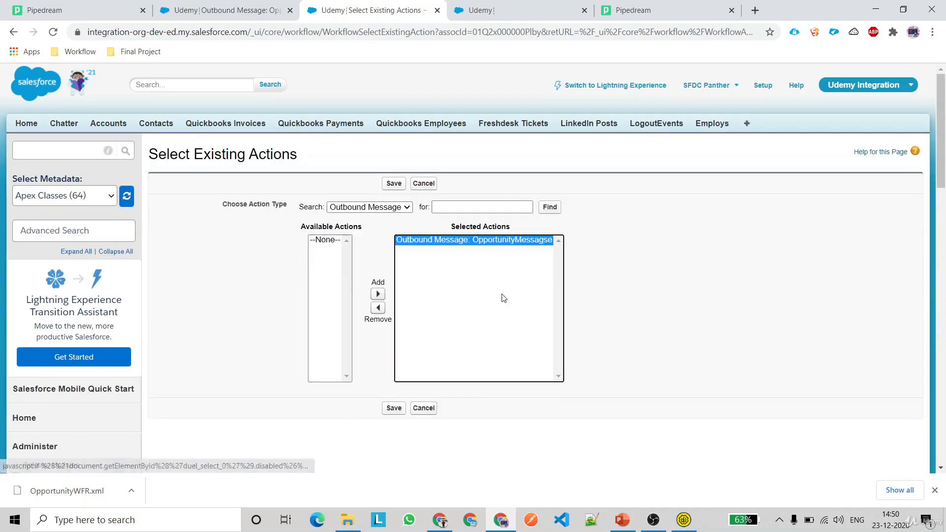
left_click(391, 183)
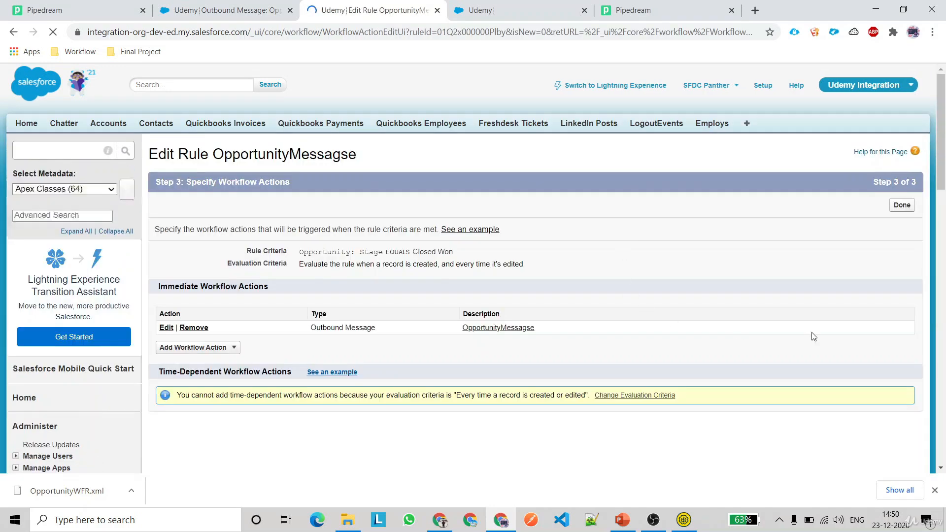
left_click(905, 206)
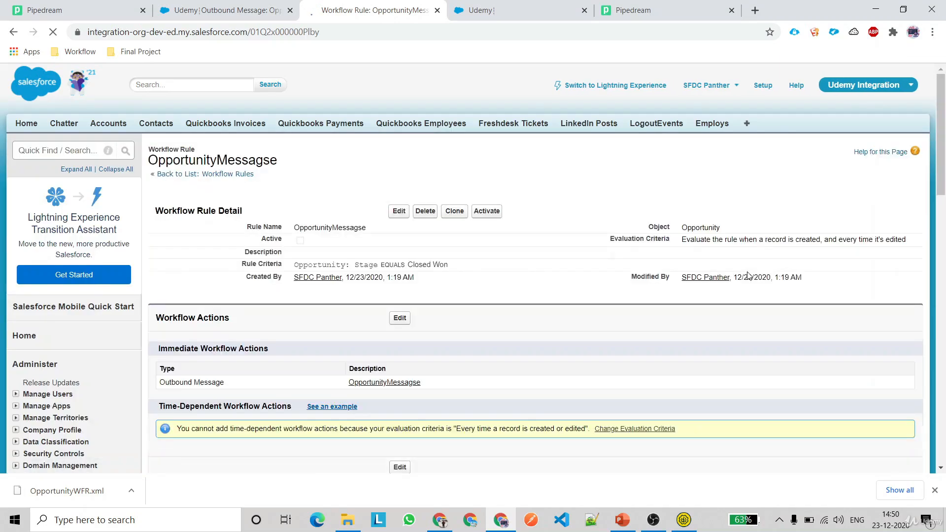
left_click(486, 213)
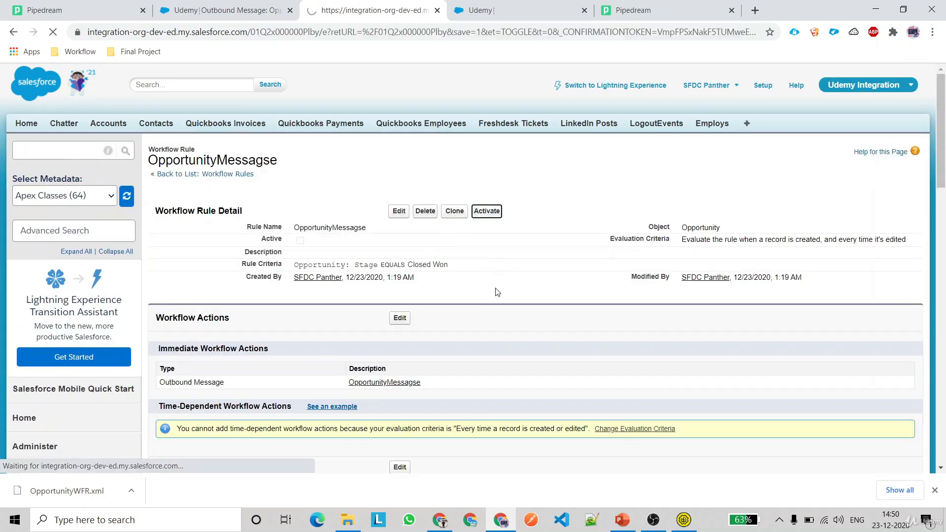
Find Opportunities among all Salesforce tabs in a separate browser tab and open the Burlington Textiles Plant Generator opportunity
left_click(483, 10)
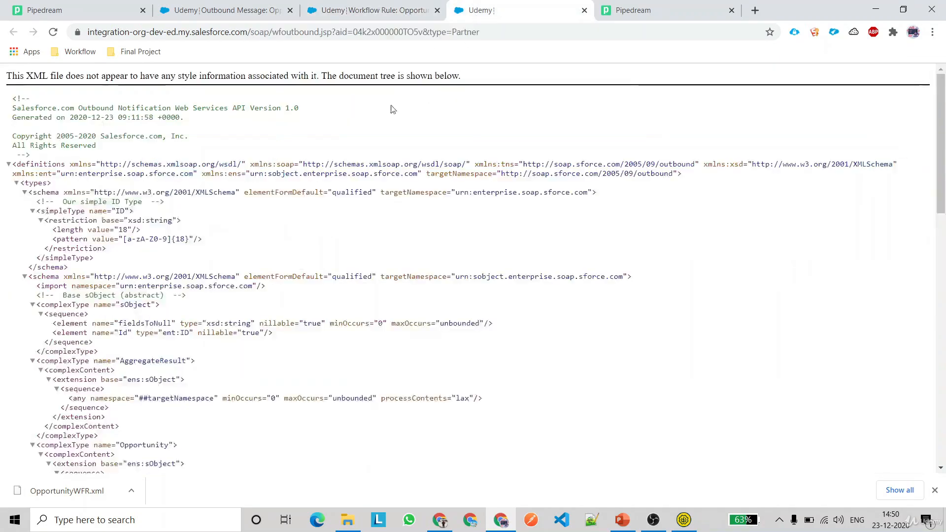
left_click(372, 10)
left_click(745, 123, "ctrl")
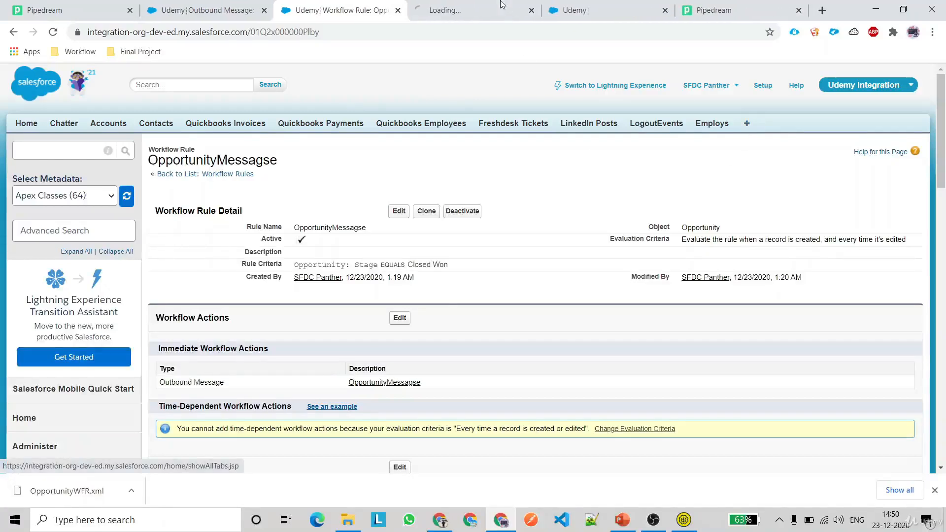
left_click(481, 11)
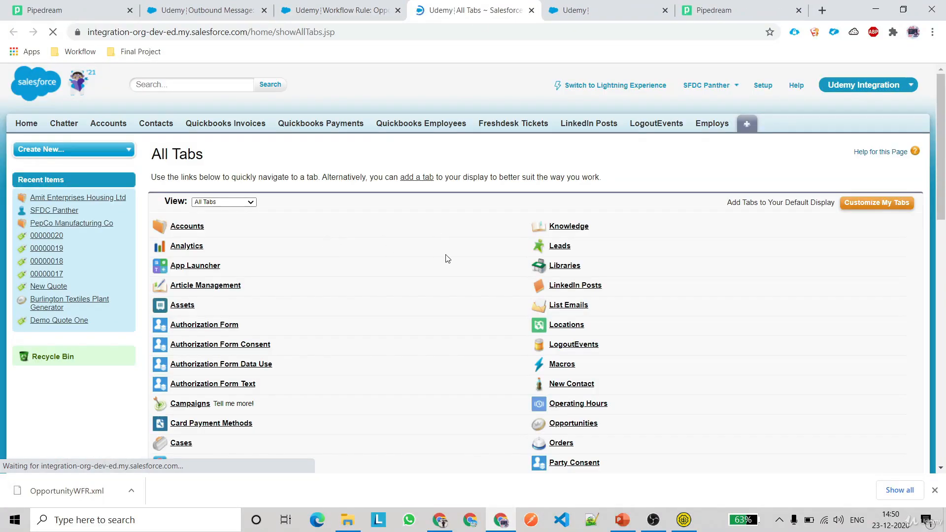
key("ctrl+f")
type("oppo")
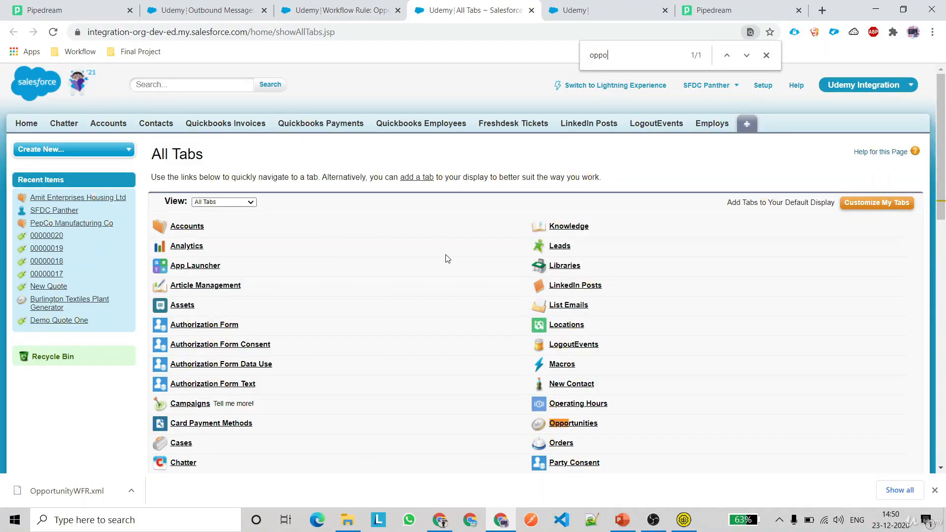
key("ctrl+Return")
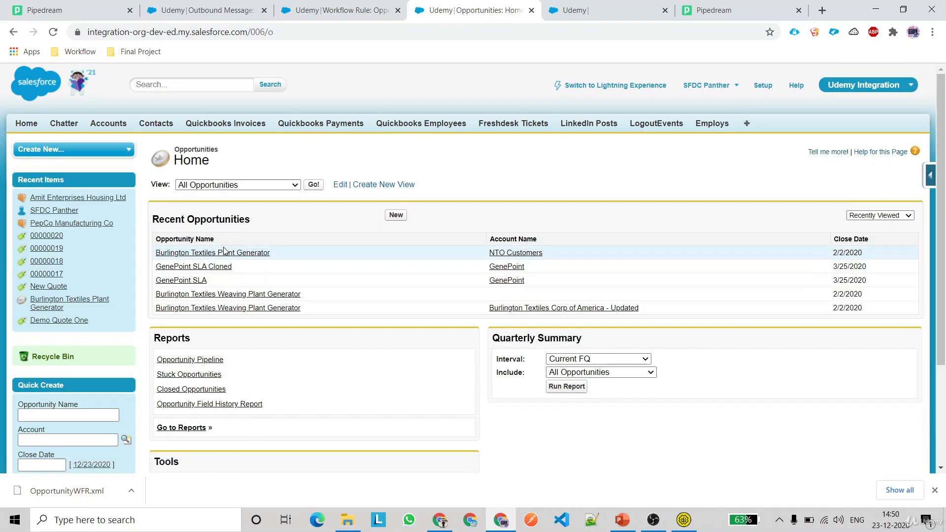
left_click(246, 253)
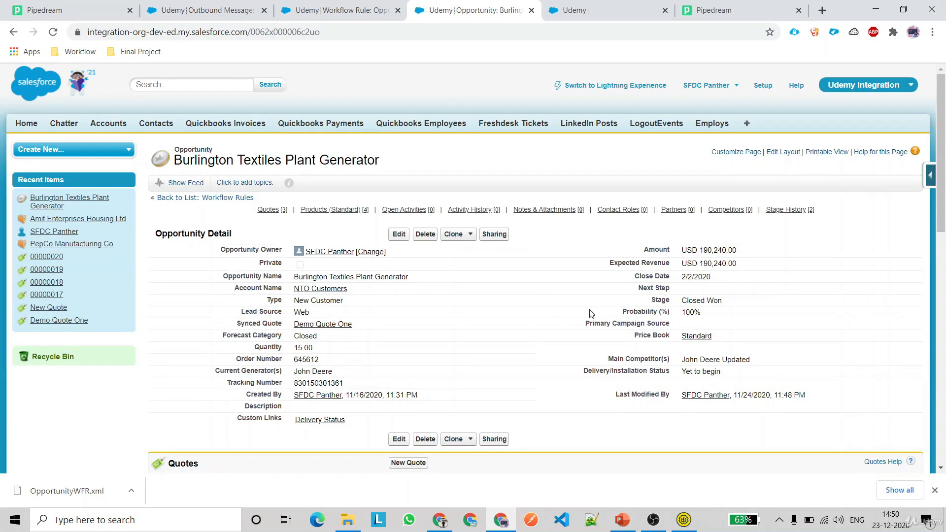
Set the opportunity's Next Step to dere, check the workflow rule's evaluation criteria, and save the record
left_click(399, 234)
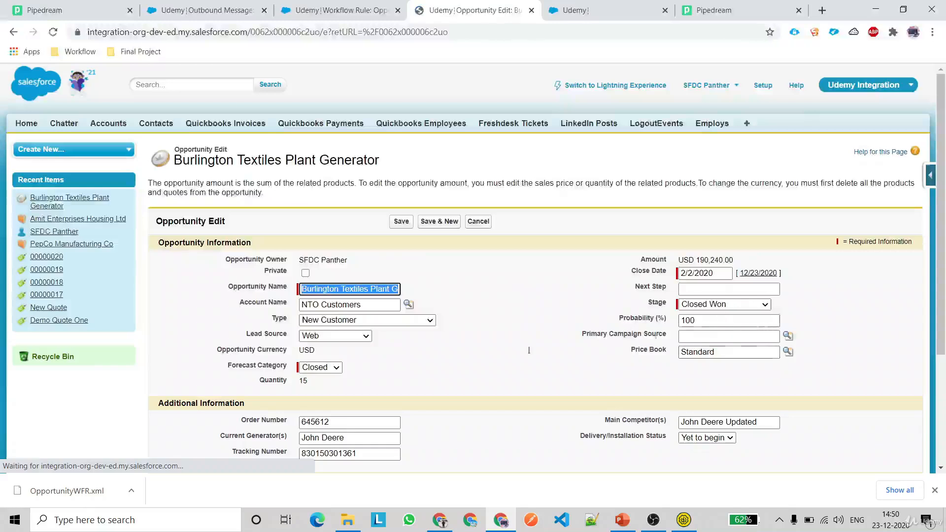
left_click(739, 290)
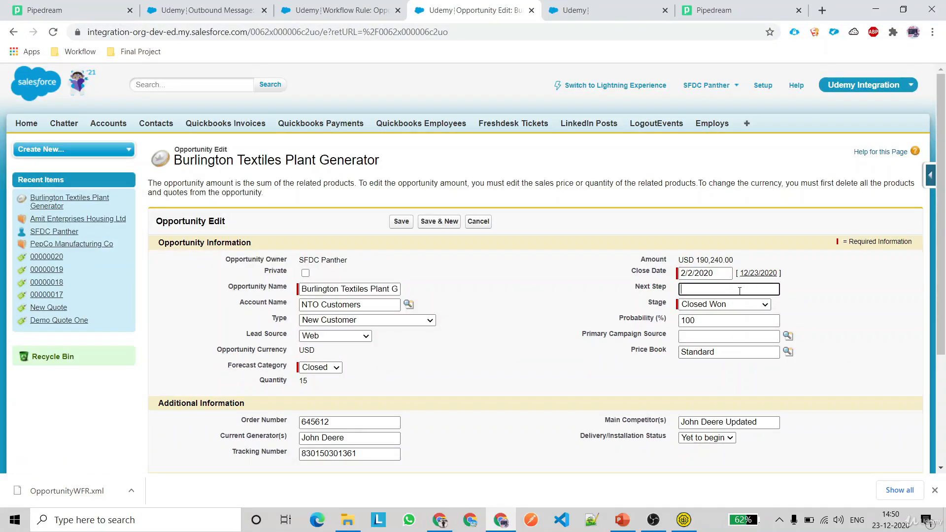
type("dere")
left_click(555, 326)
left_click(339, 6)
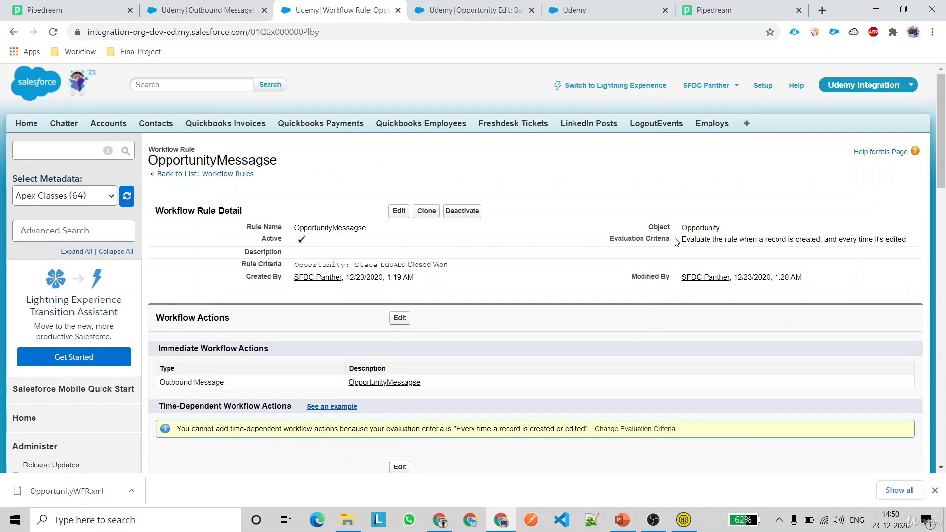
left_click_drag(733, 243, 893, 239)
left_click(473, 10)
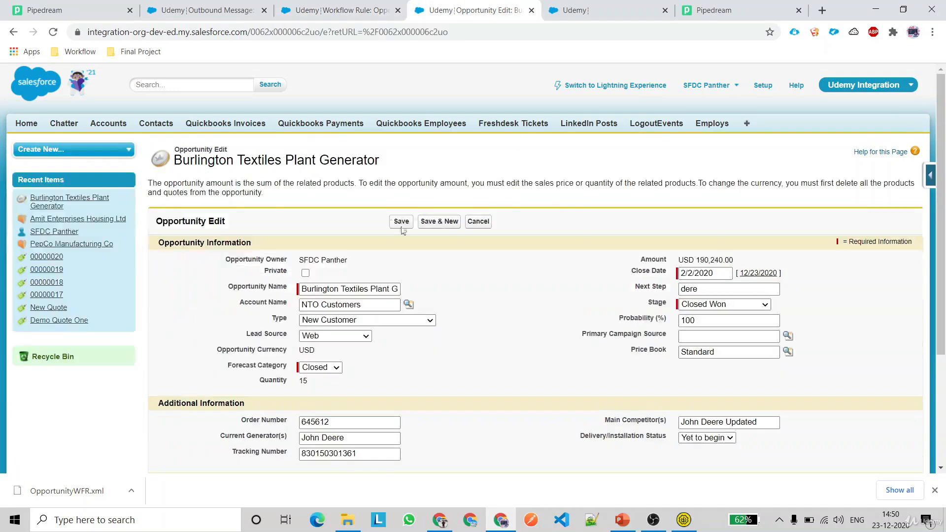
left_click(404, 221)
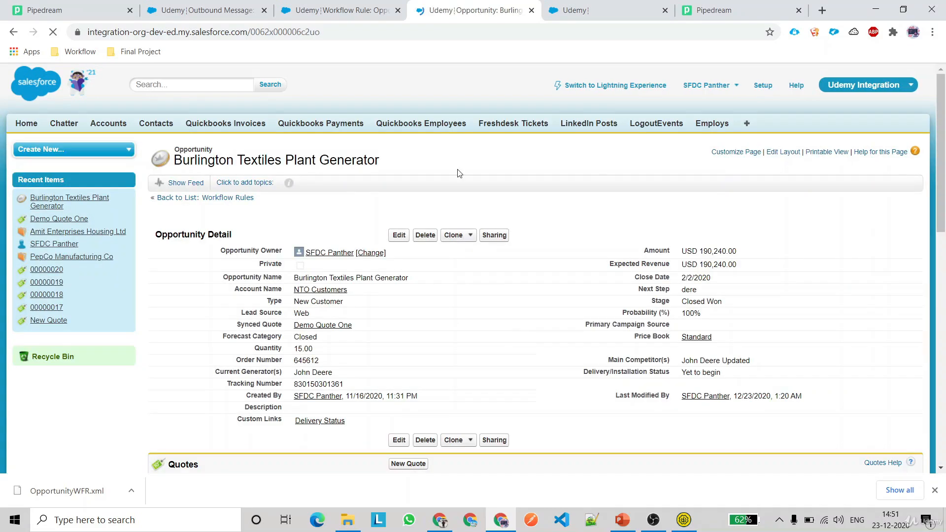
Switch to the Opportunity Workflow source in Pipedream, open the received POST event, and expand its raw body
left_click(719, 10)
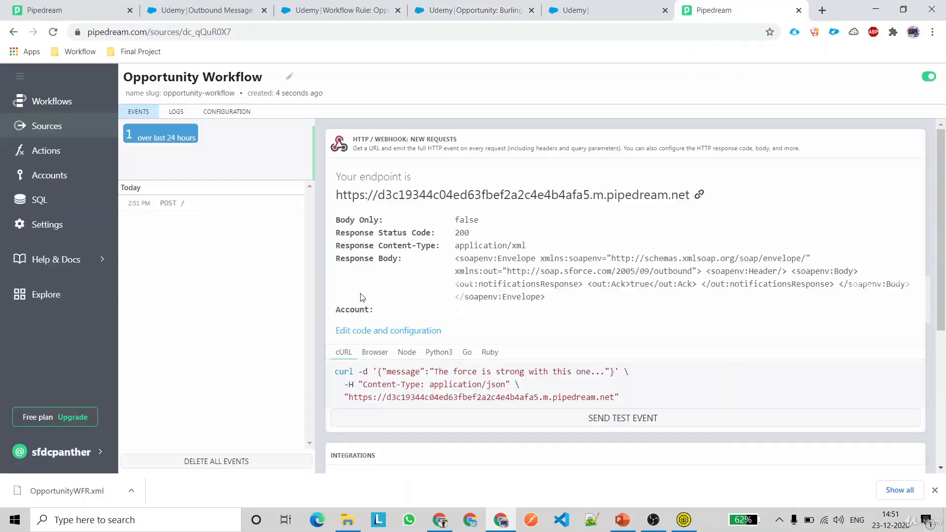
scroll(498, 294, "down", 6)
scroll(506, 291, "up", 6)
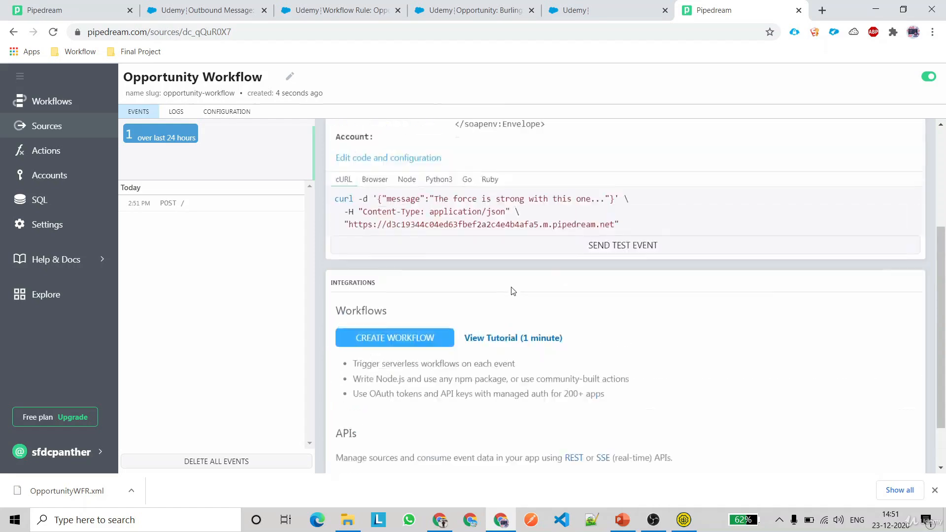
left_click(166, 205)
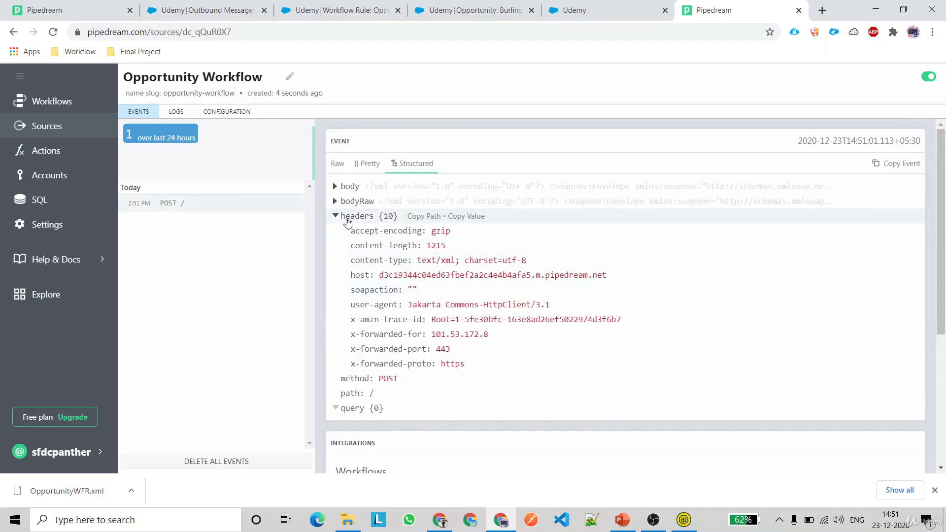
left_click(335, 201)
scroll(468, 290, "down", 1)
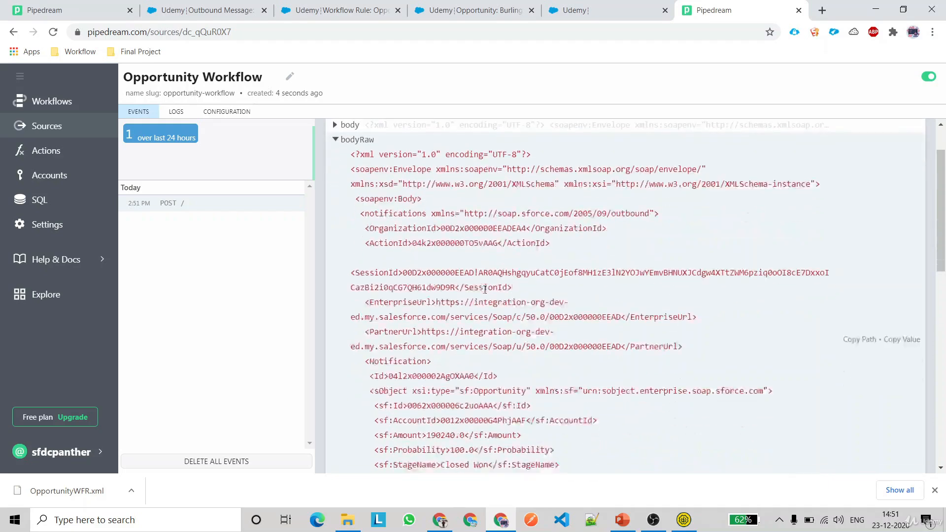
Examine the Opportunity fields, session ID, and organization ID in the event's raw SOAP body
left_click_drag(347, 272, 527, 392)
scroll(595, 350, "down", 3)
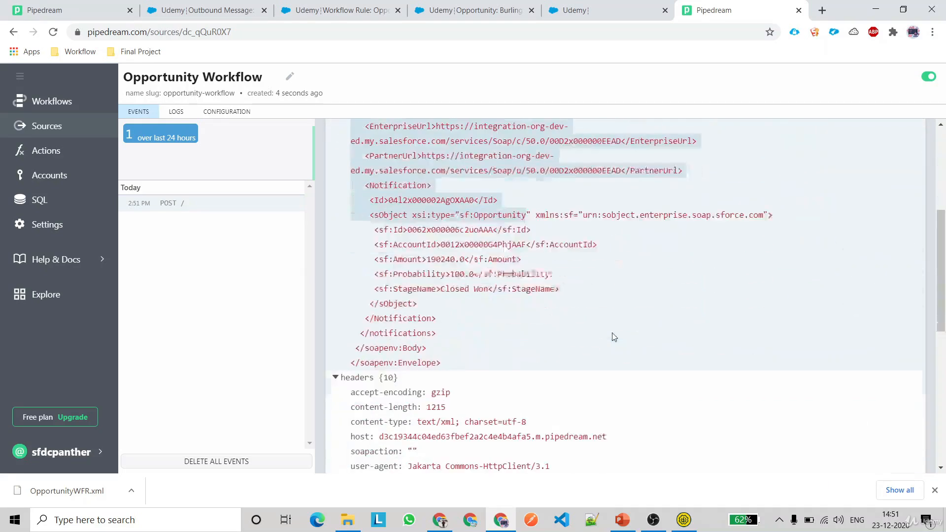
left_click(376, 251)
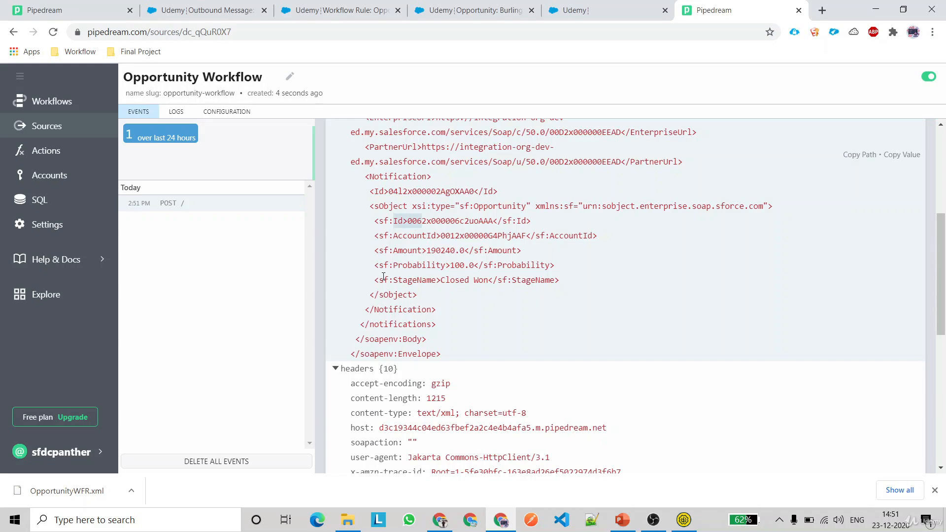
scroll(566, 310, "up", 4)
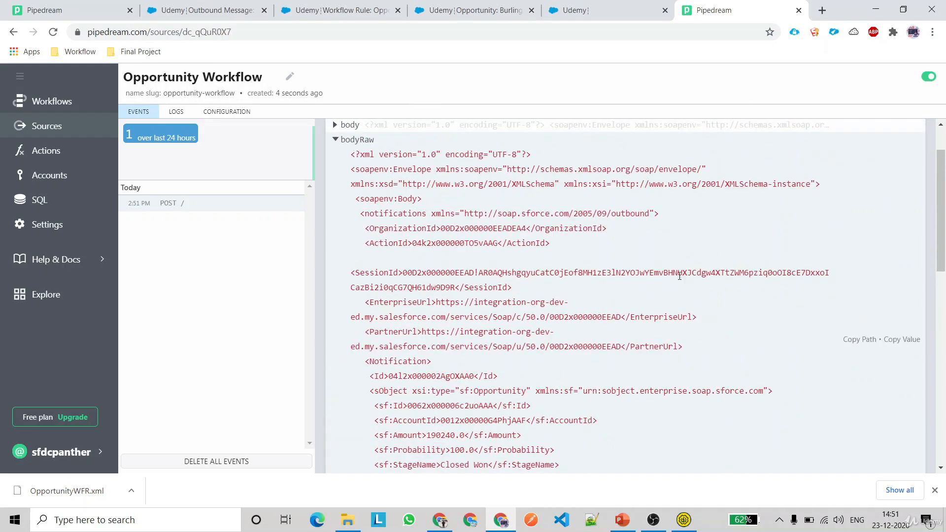
triple_click(466, 289)
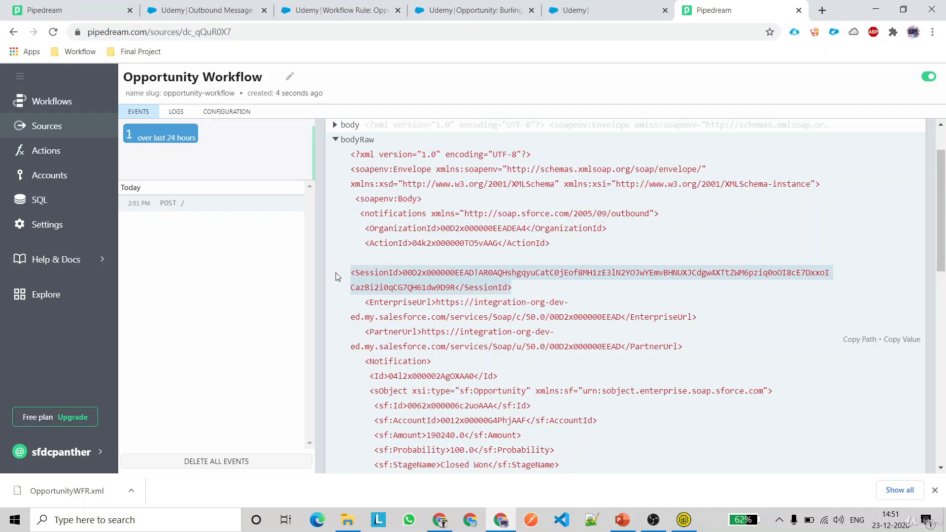
left_click(463, 226)
scroll(524, 297, "up", 1)
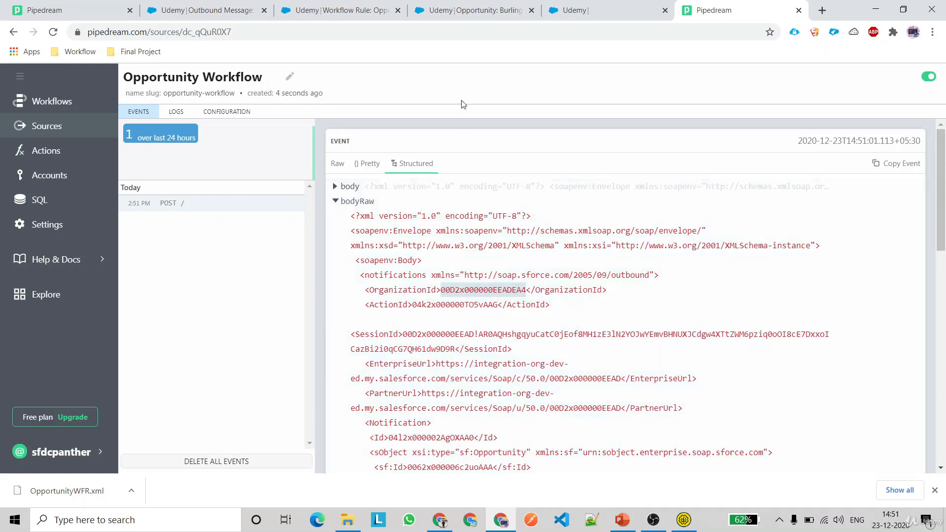
Return to Salesforce Setup, search for outb, and open the Outbound Messages monitoring page in a separate browser tab
left_click(463, 9)
left_click(222, 4)
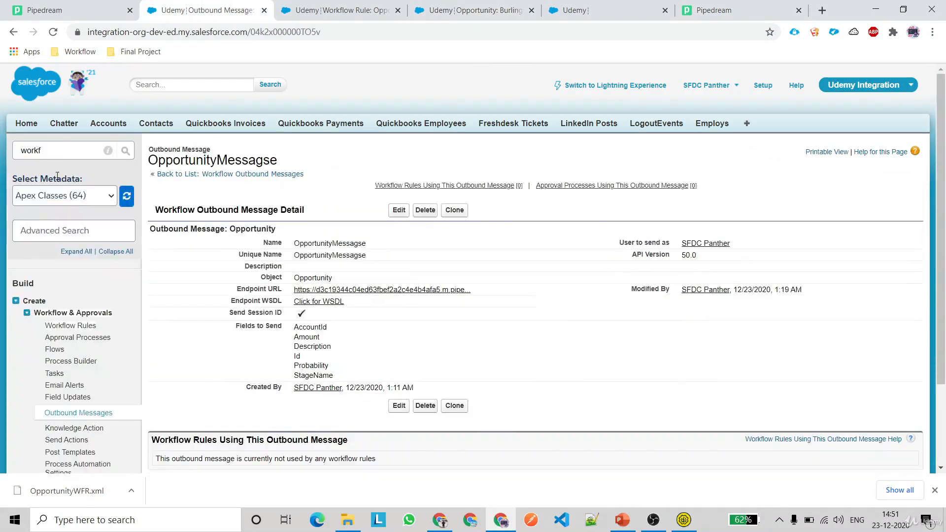
double_click(57, 151)
left_click(58, 151)
key("BackSpace")
key("BackSpace")
key("BackSpace")
key("BackSpace")
key("BackSpace")
key("BackSpace")
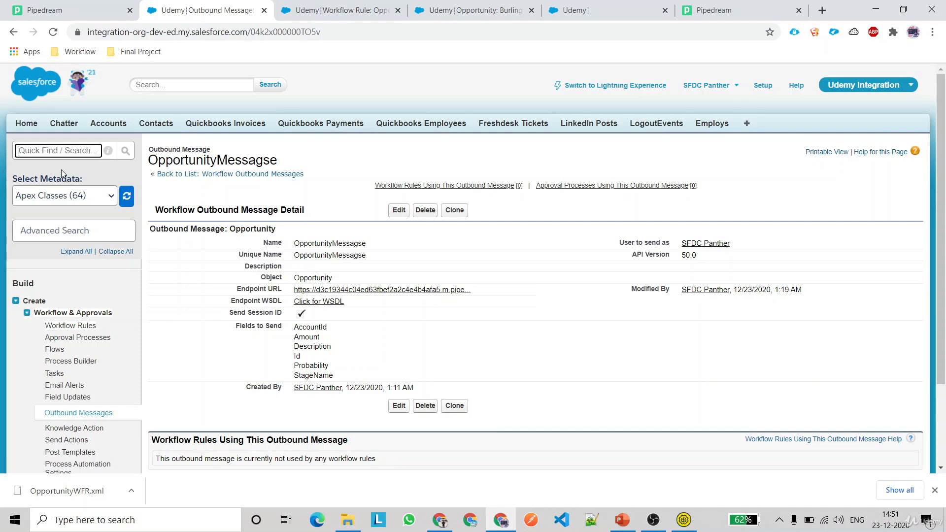
type("outb")
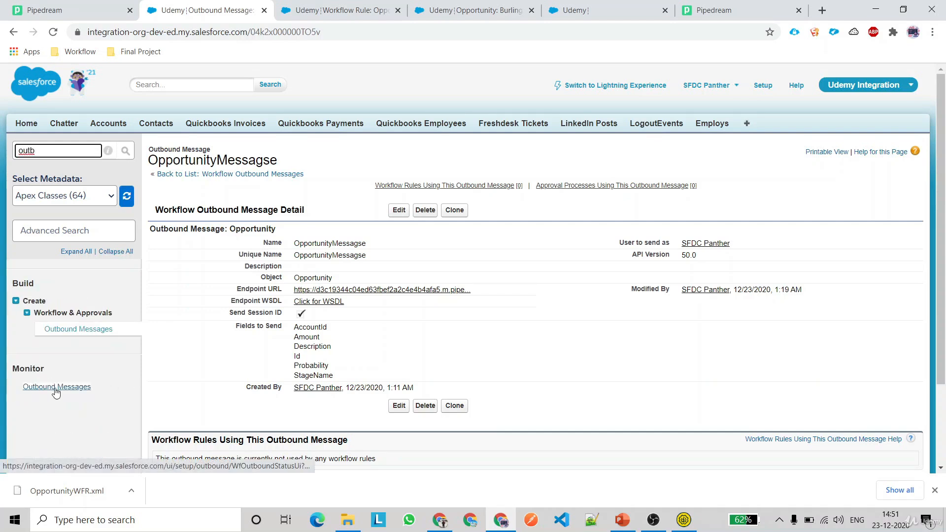
left_click(55, 386, "ctrl")
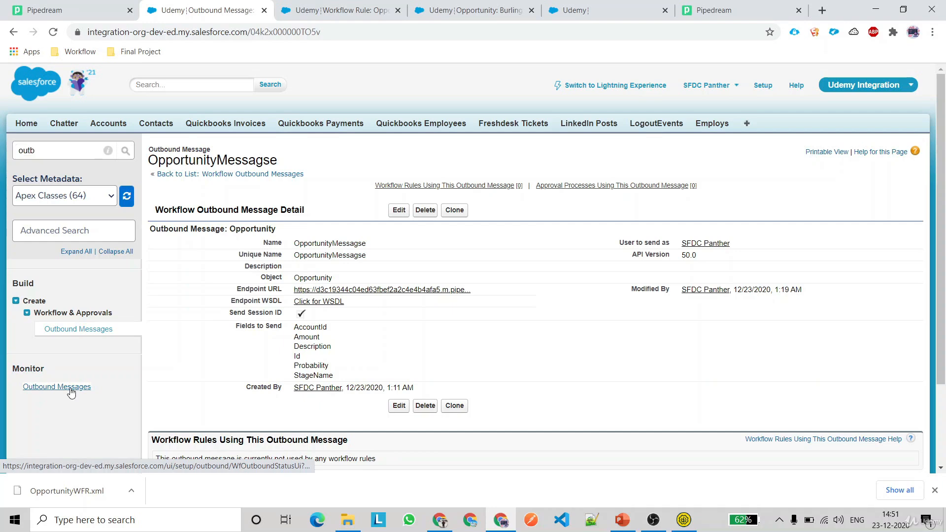
left_click(285, 9)
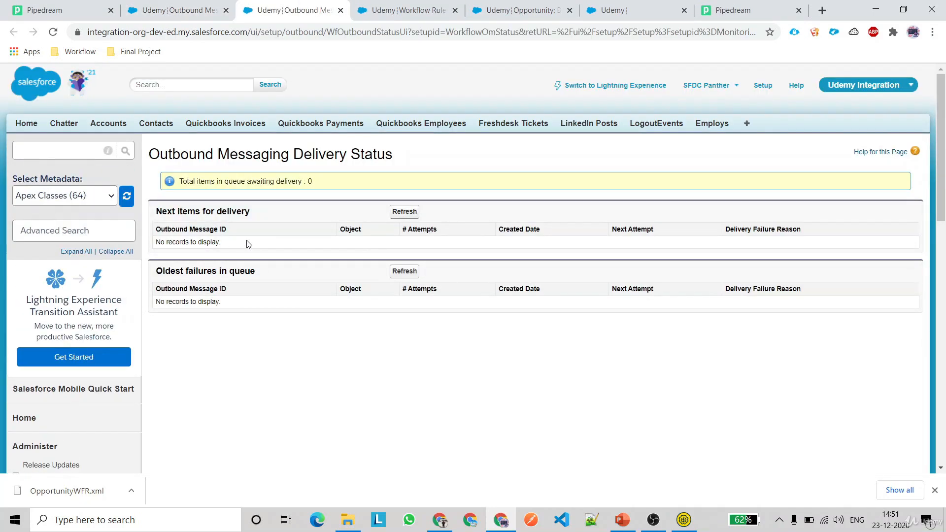
Check the next items for delivery on the Outbound Messaging Delivery Status page
left_click_drag(247, 244, 152, 246)
left_click_drag(249, 211, 176, 207)
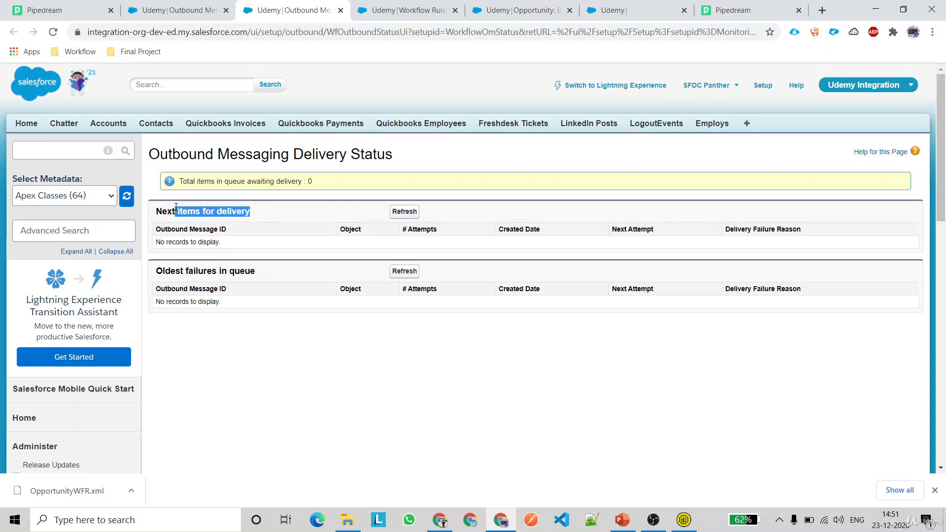
left_click(195, 210)
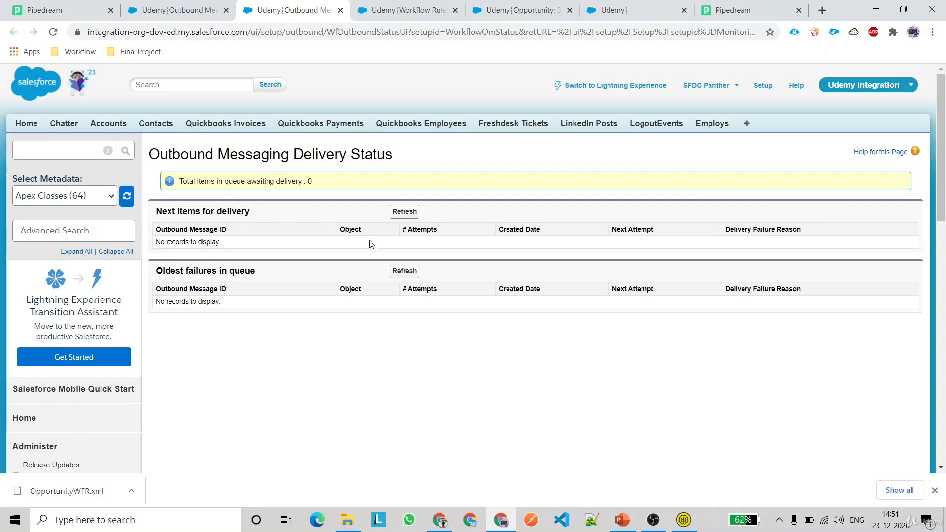
Set the Pipedream source's Response Content-Type to application/json and update its props
left_click(734, 9)
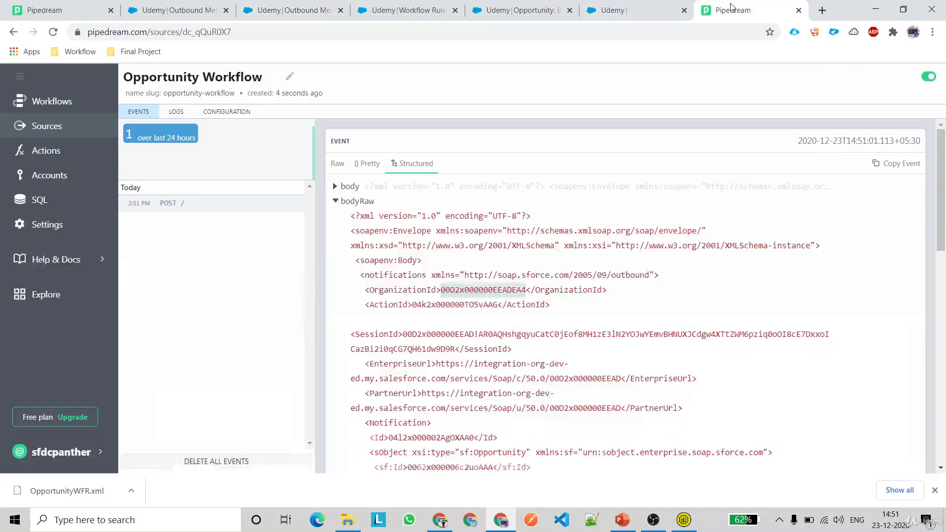
left_click(219, 112)
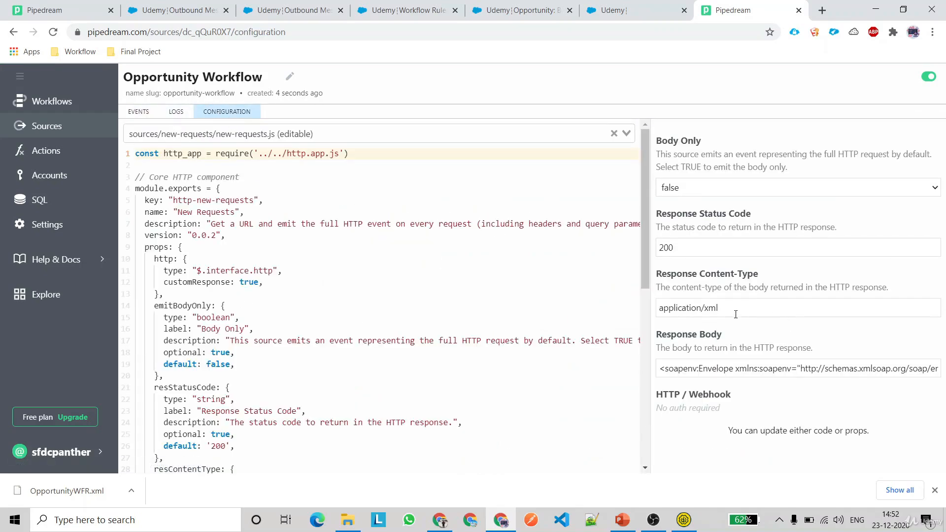
type("json")
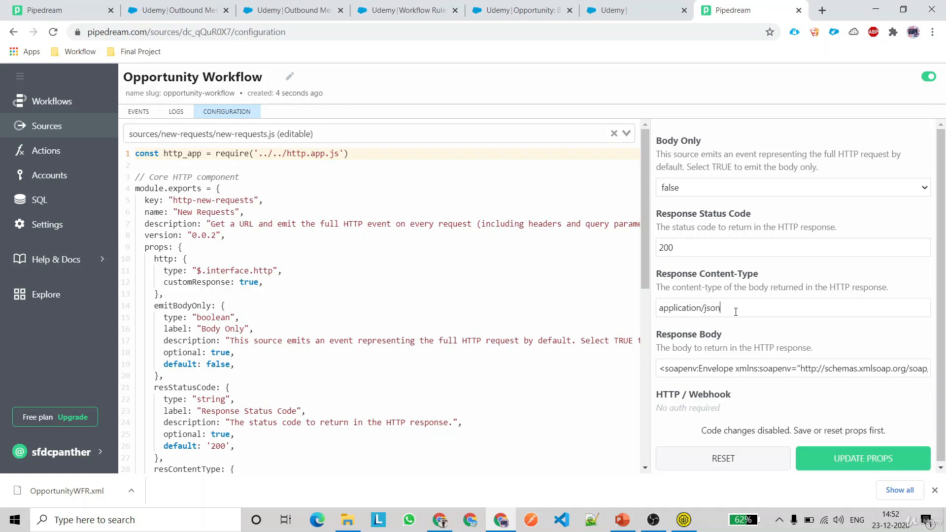
left_click_drag(706, 308, 755, 310)
left_click(862, 458)
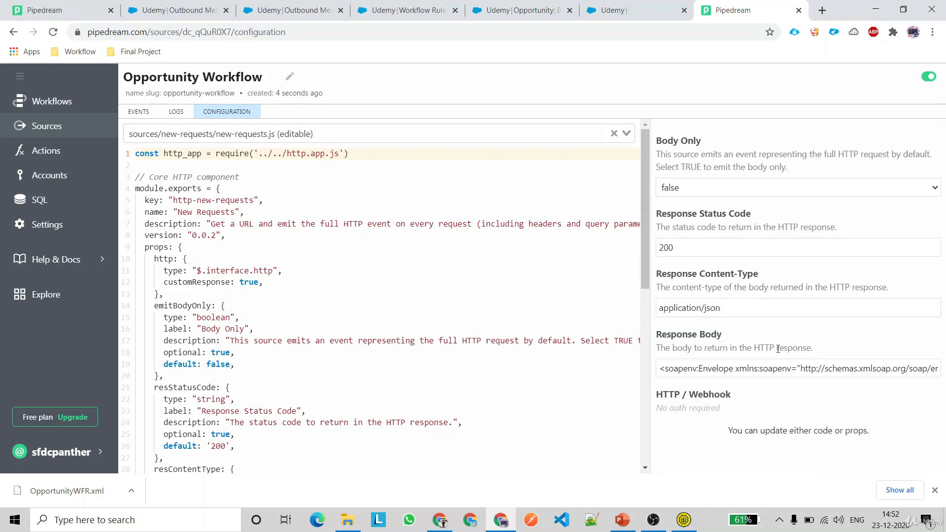
left_click_drag(732, 311, 707, 308)
Set the Next Step of the Burlington Textiles Plant Generator opportunity in Salesforce to derefdg and save the record
left_click(548, 7)
left_click(399, 235)
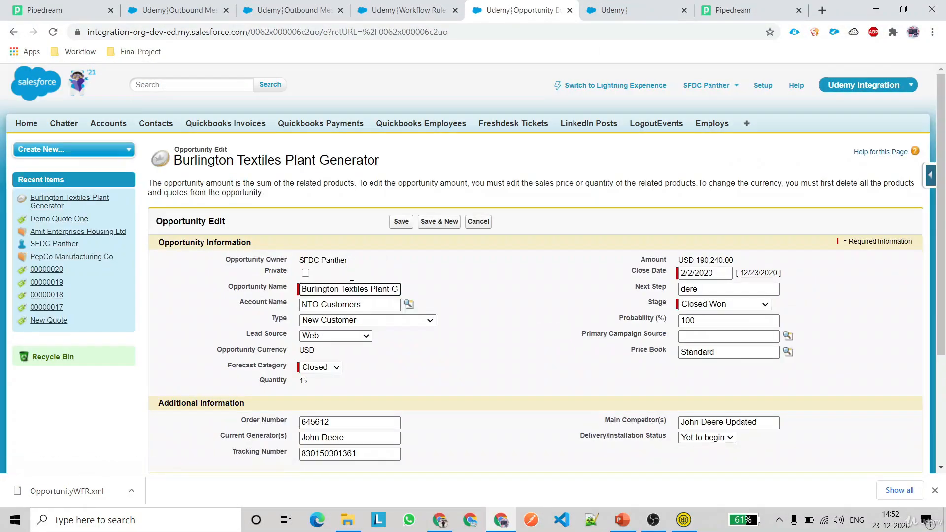
left_click(705, 287)
type("fdg")
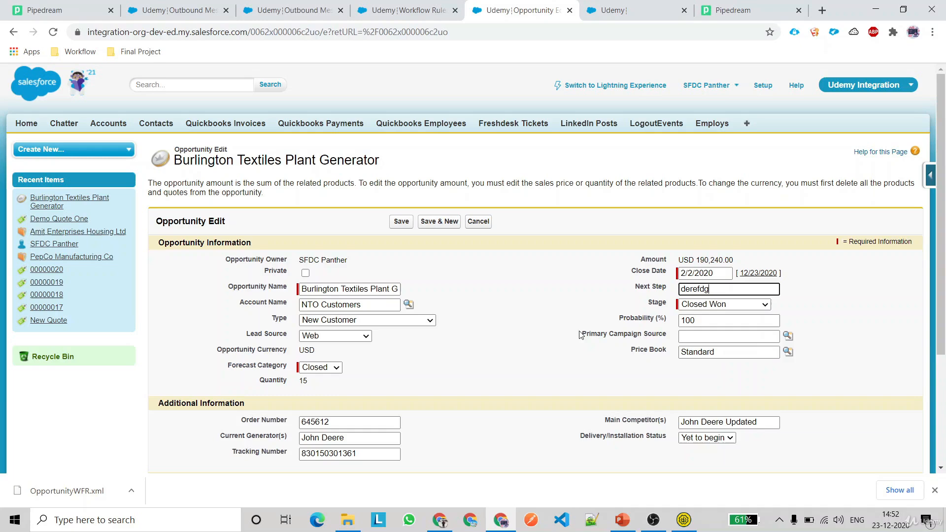
double_click(692, 289)
left_click(401, 222)
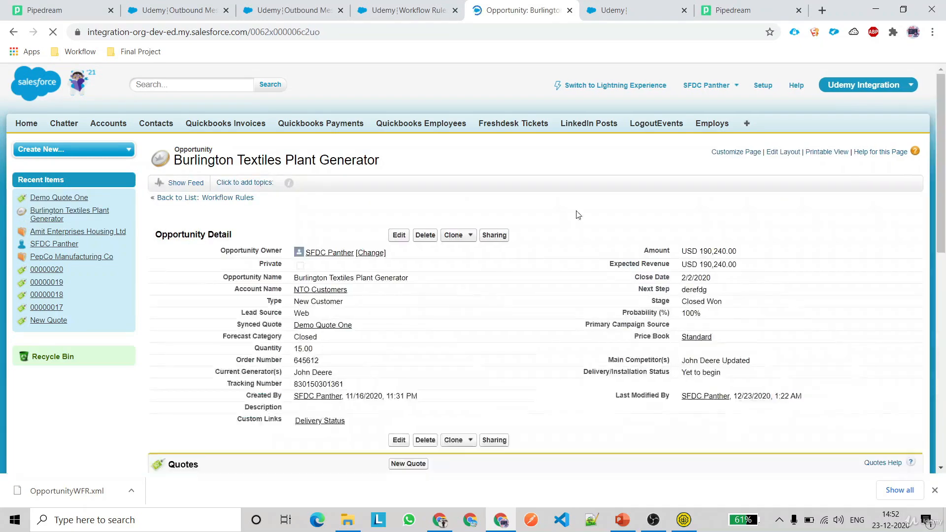
Open the newest POST event of the Pipedream source and review its headers
left_click(714, 9)
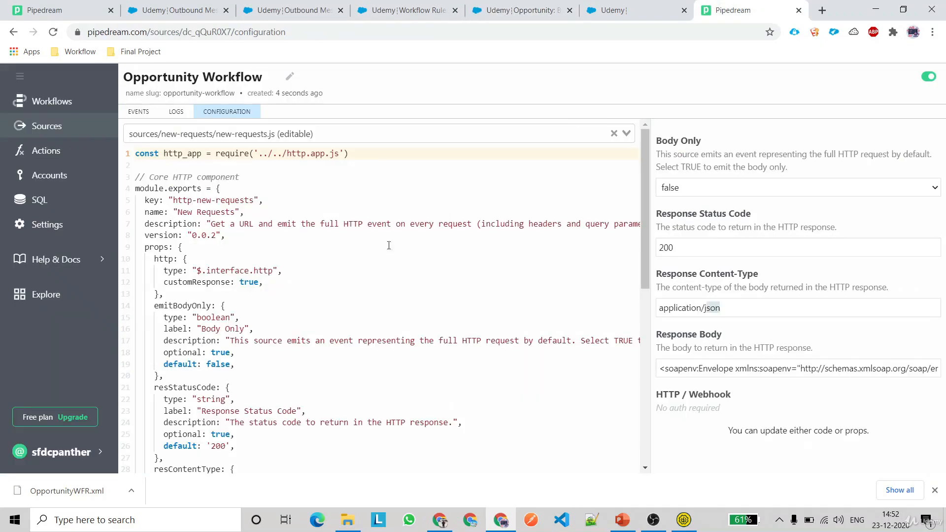
left_click(136, 112)
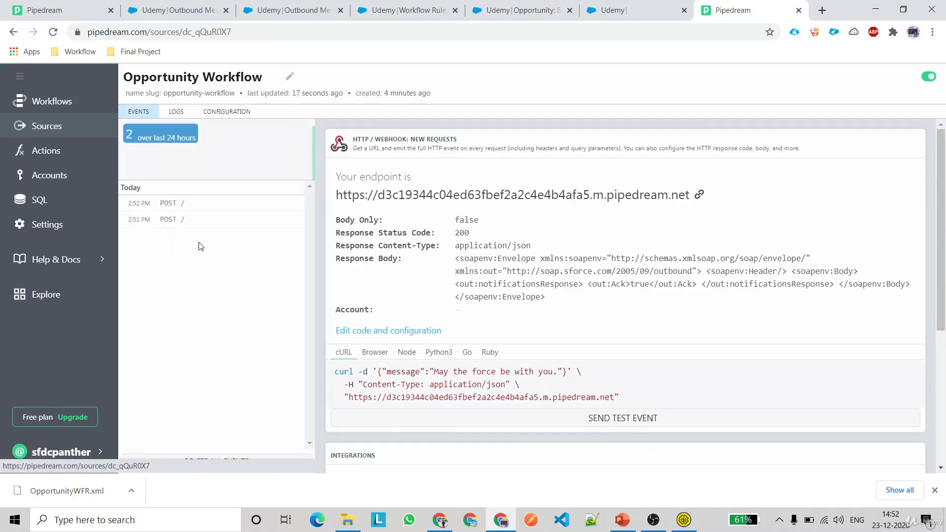
left_click(166, 206)
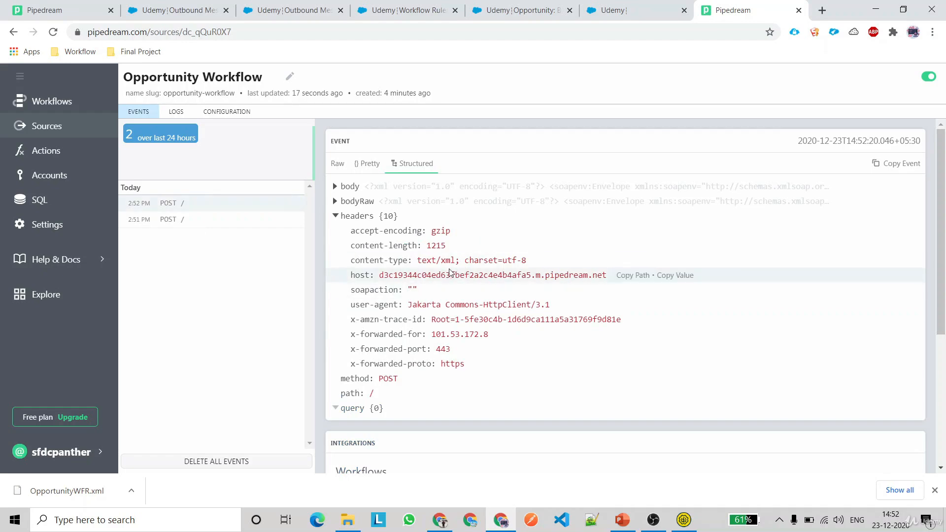
scroll(462, 305, "down", 3)
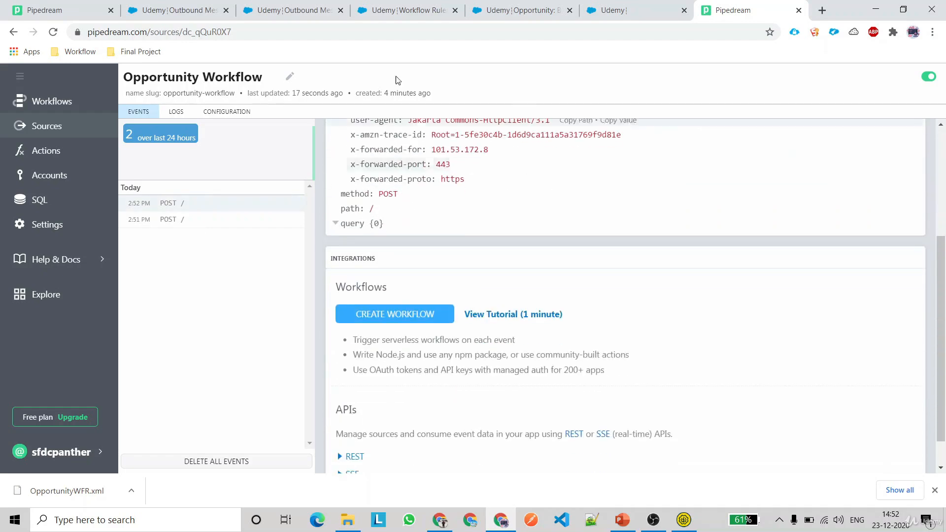
Refresh the Salesforce Outbound Messaging Delivery Status page and examine the queued message's ID and delivery failure reason
left_click(297, 10)
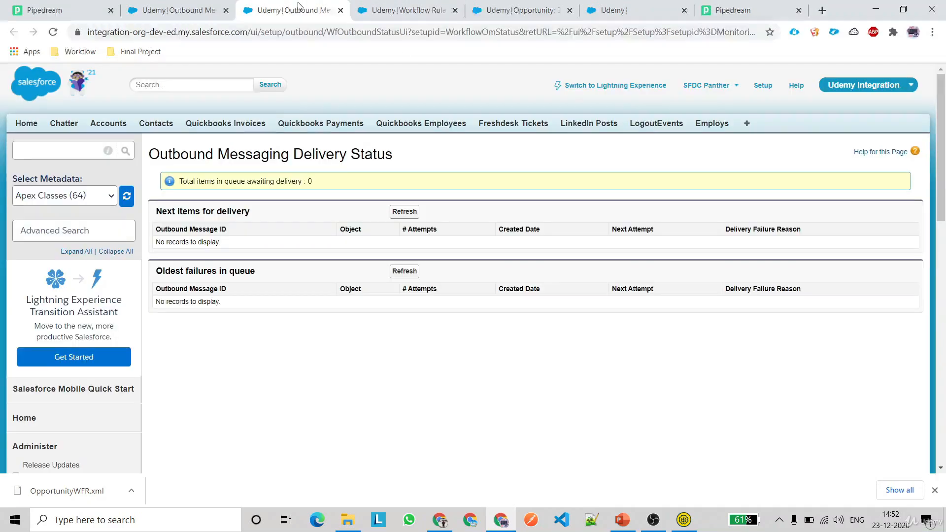
left_click(400, 215)
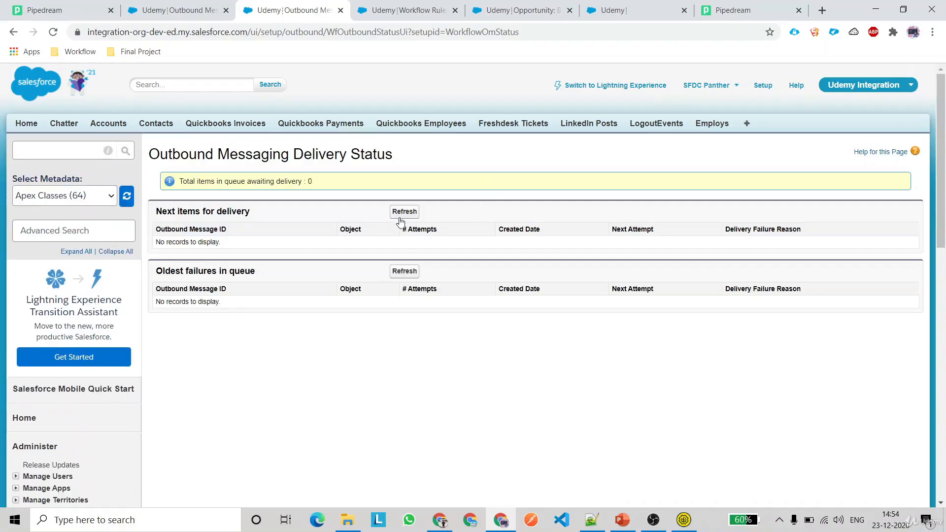
left_click(401, 214)
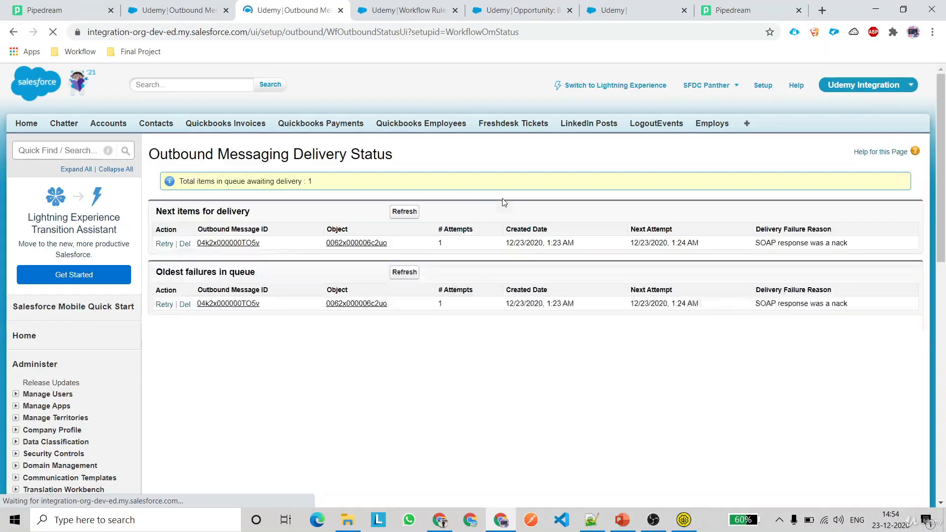
left_click_drag(260, 243, 194, 241)
mouse_move(752, 243)
left_mouse_down()
mouse_move(857, 251)
mouse_move(861, 262)
mouse_move(741, 243)
left_mouse_up()
left_click(859, 258)
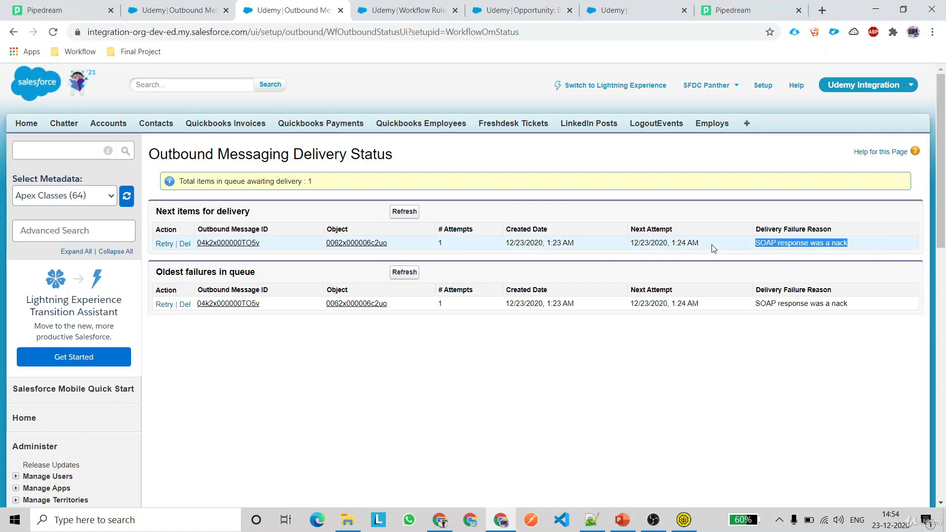
triple_click(761, 241)
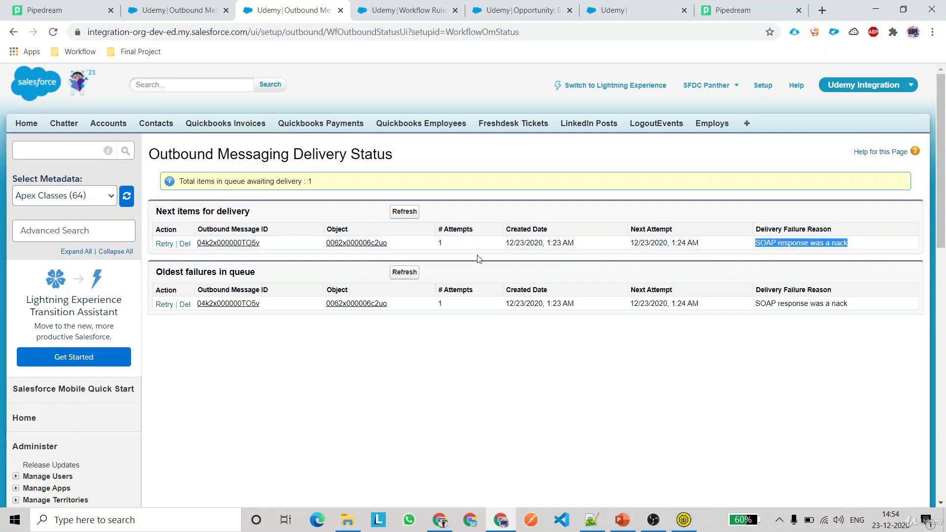
Reload the delivery status page and check the number of attempts for the queued message
left_click(452, 245)
key("F5")
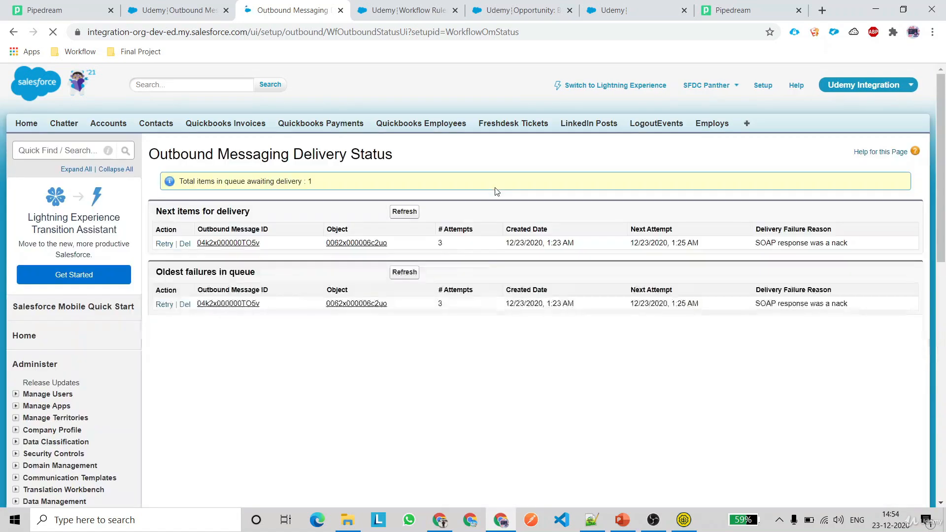
left_click_drag(437, 245, 462, 245)
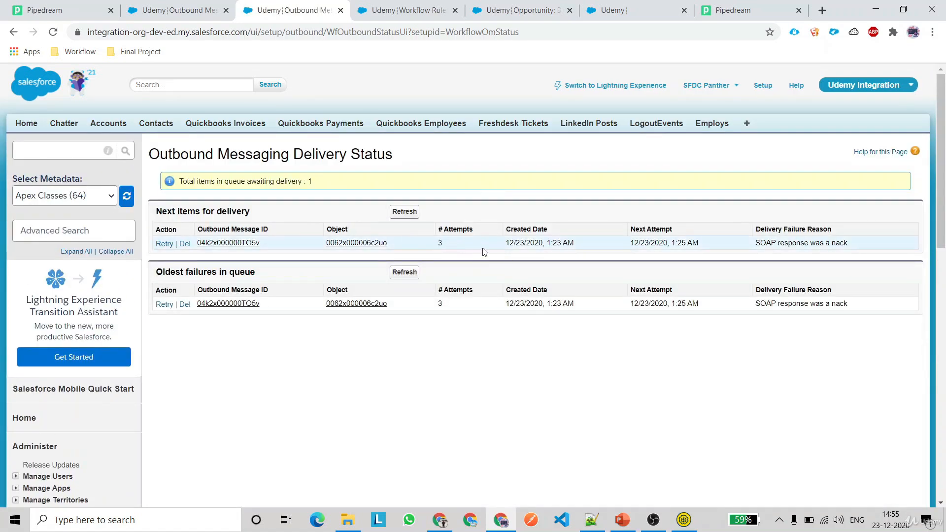
double_click(439, 243)
In Notepad++, set the out:Ack value of the SOAP response envelope to true and copy the entire envelope
left_click(697, 8)
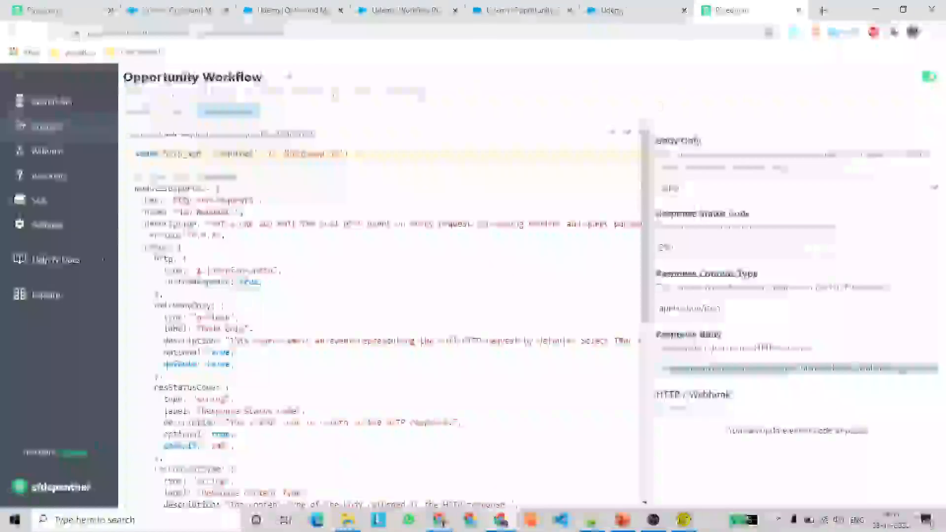
left_click(591, 520)
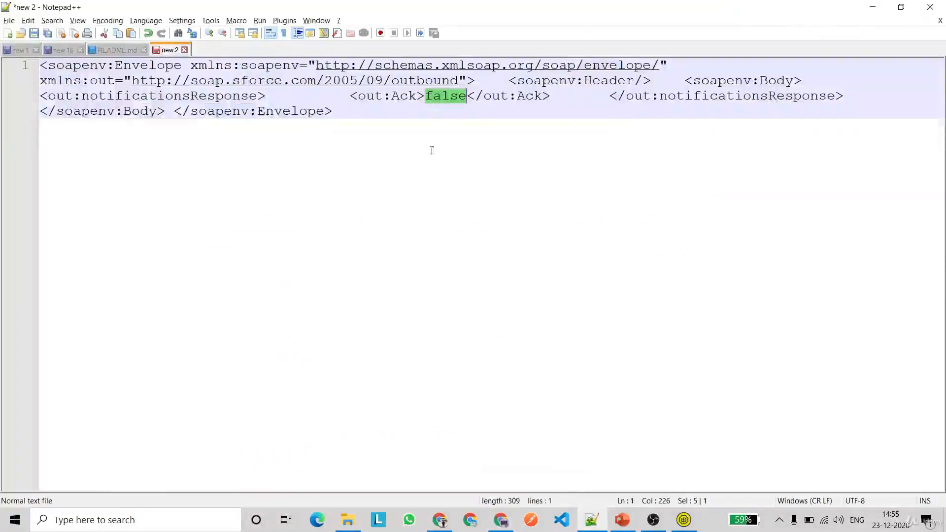
type("true")
key("ctrl+a")
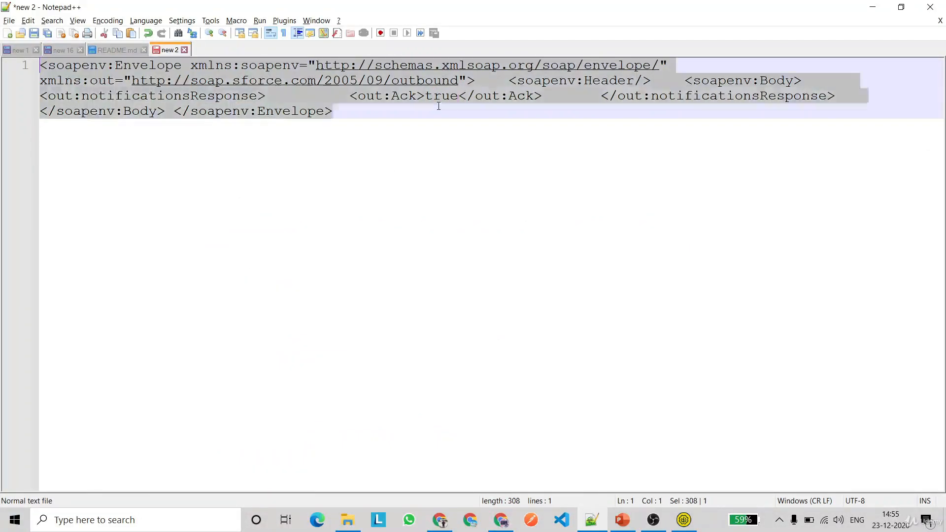
key("ctrl+c")
In Pipedream, add the copied envelope to the source's Response Body, set Response Content-Type to application/xml, and save the props
key("alt+Tab")
left_click(753, 368)
key("ctrl+v")
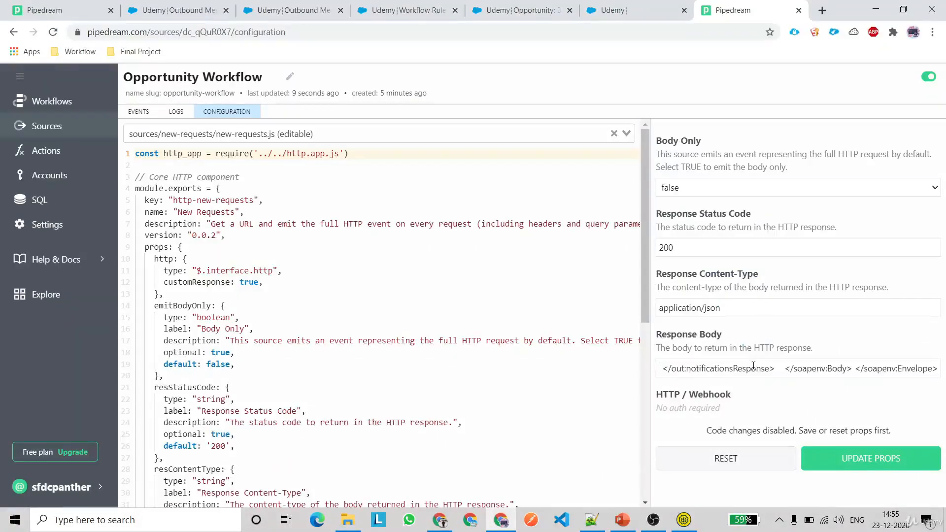
left_click(720, 308)
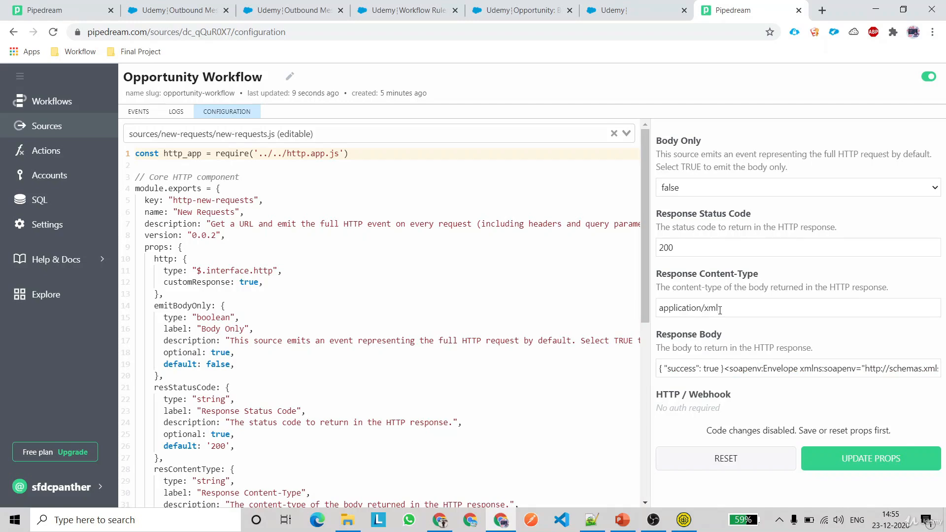
left_click(855, 463)
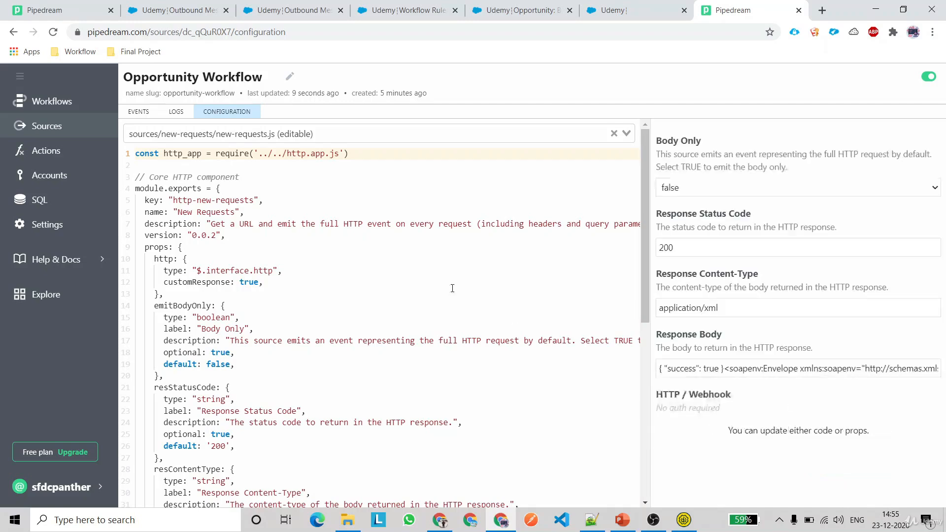
left_click(65, 151)
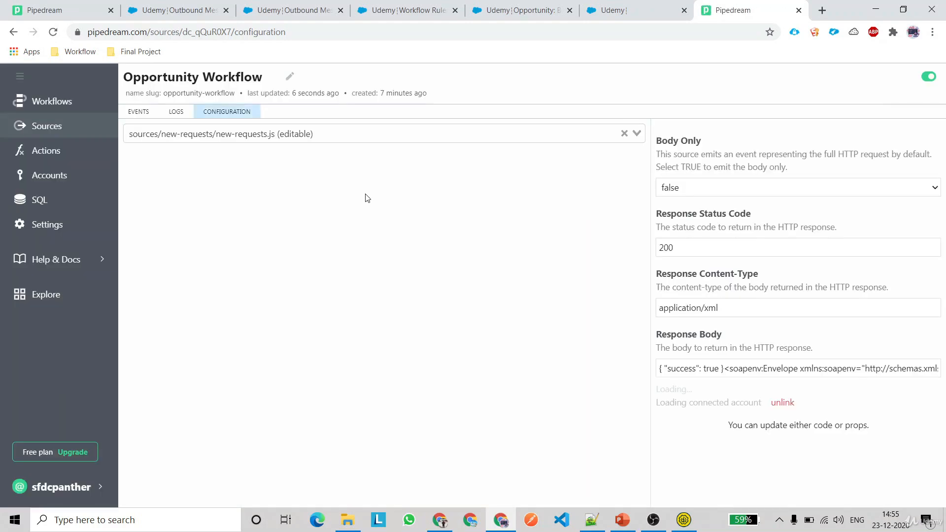
left_click(138, 112)
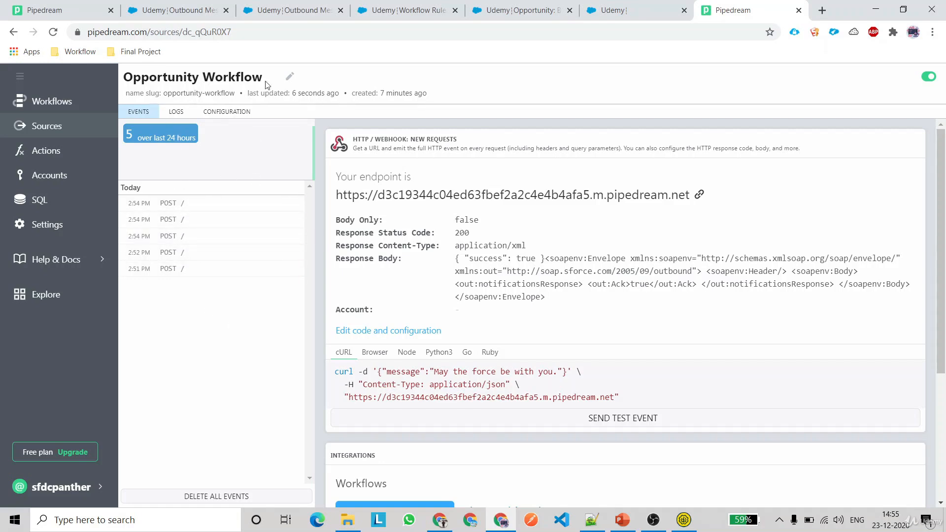
Refresh the Salesforce Outbound Messaging Delivery Status page and examine the queued message's attempts, created date and delivery failure reason
left_click(293, 6)
left_click(396, 212)
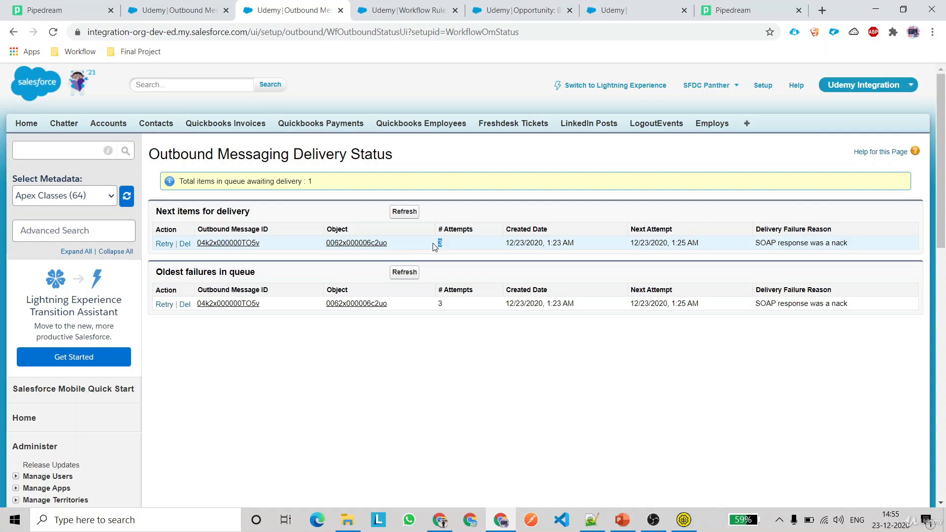
left_click(404, 211)
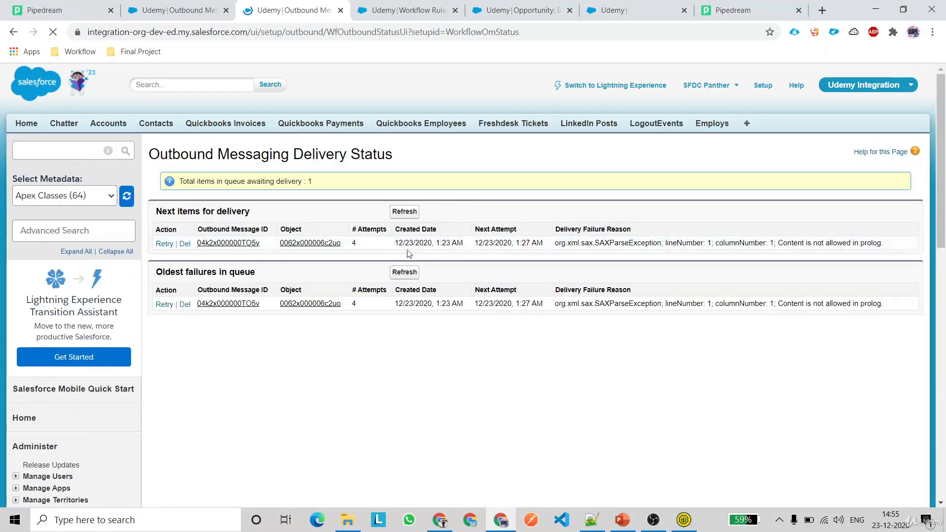
left_click_drag(396, 241, 466, 240)
left_click(591, 244)
left_click_drag(670, 244, 892, 248)
left_click(817, 244)
left_click_drag(813, 242, 890, 249)
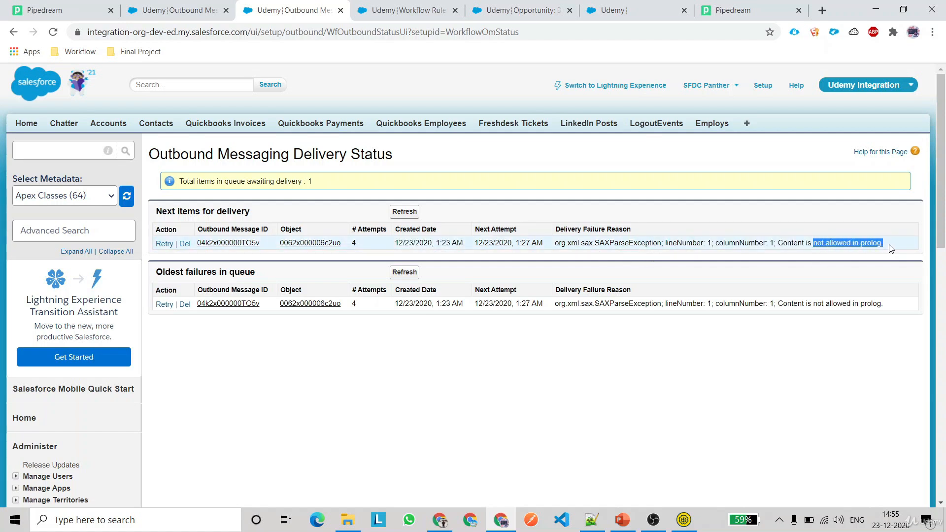
left_click(720, 304)
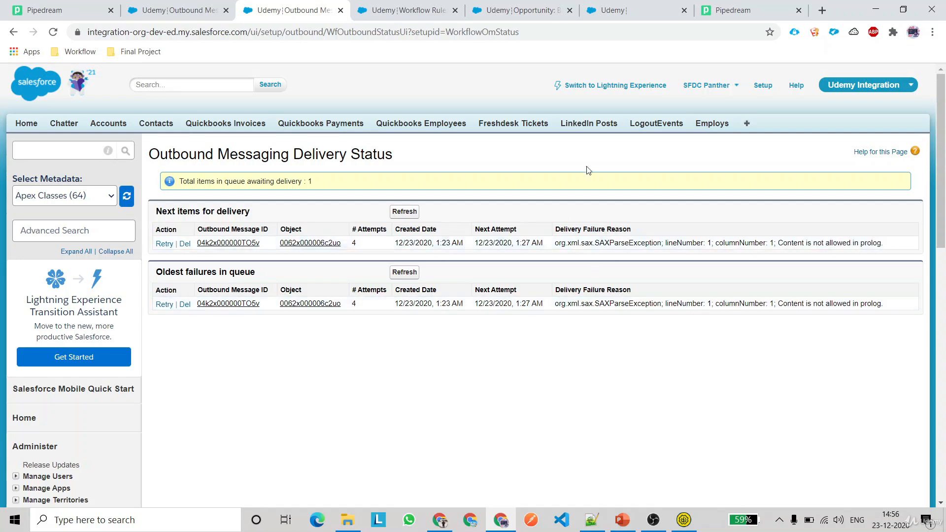
Remove the leading { "success": true } text from the Pipedream source's Response Body and save the props
left_click(725, 8)
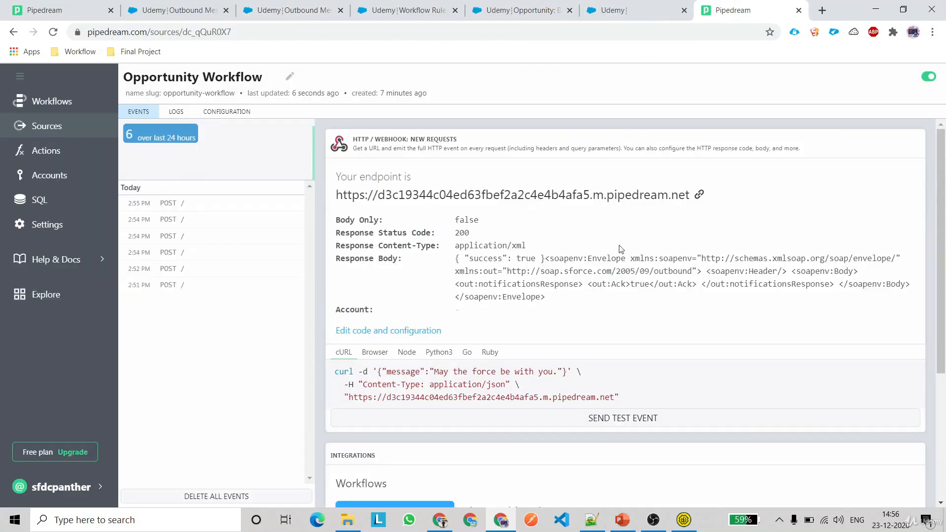
left_click(245, 114)
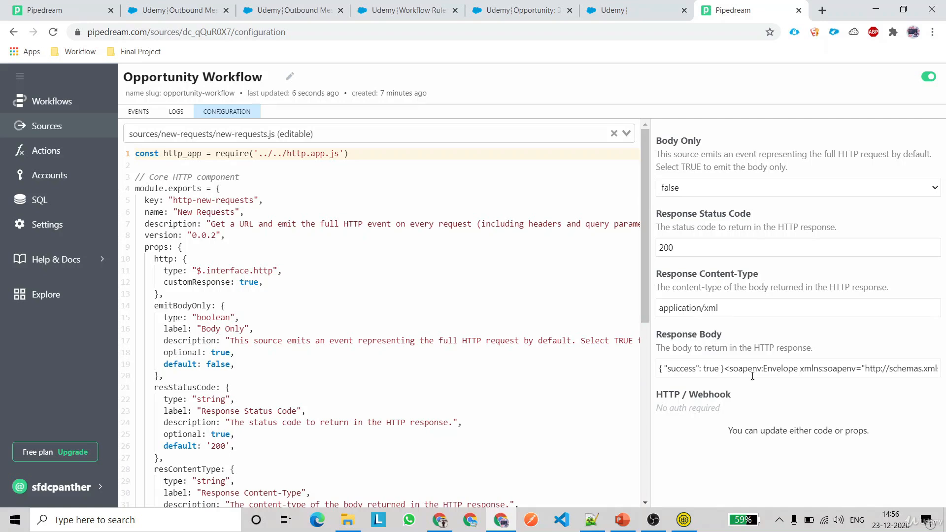
left_click_drag(726, 369, 640, 369)
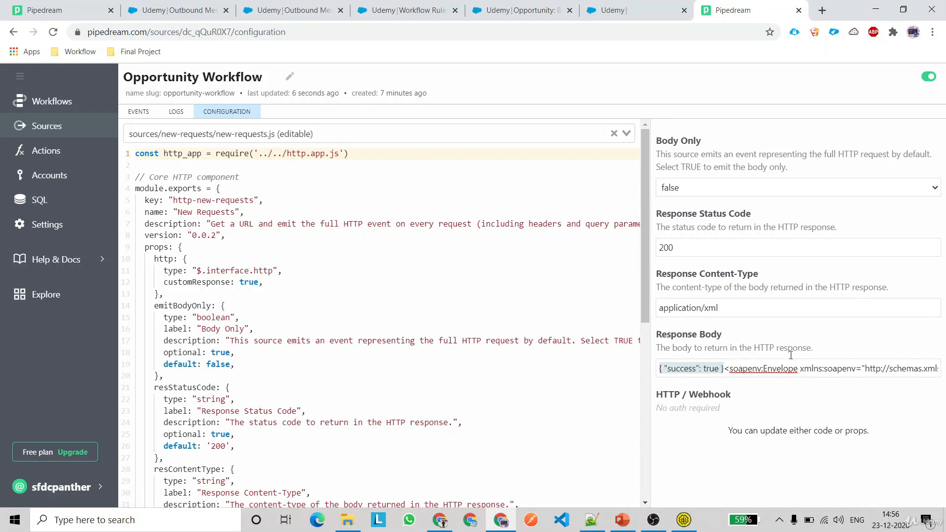
left_click(743, 298)
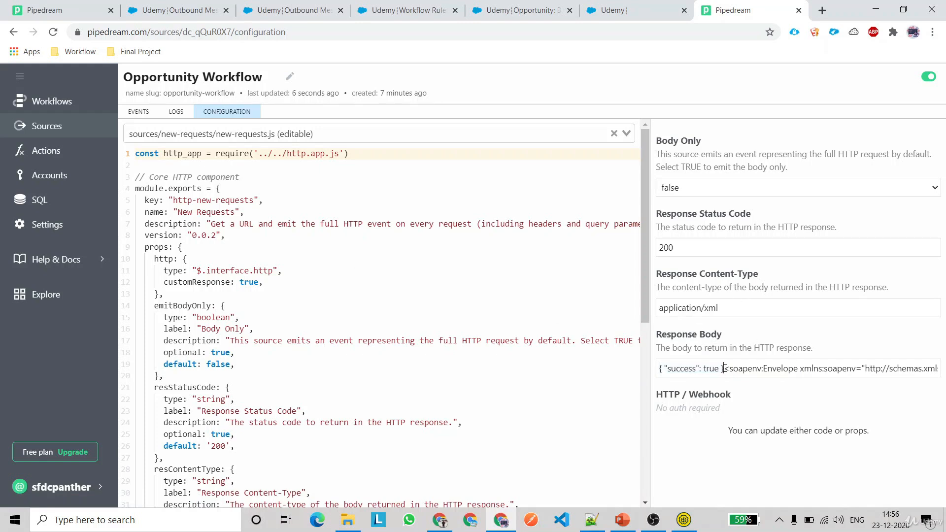
left_click_drag(724, 369, 626, 367)
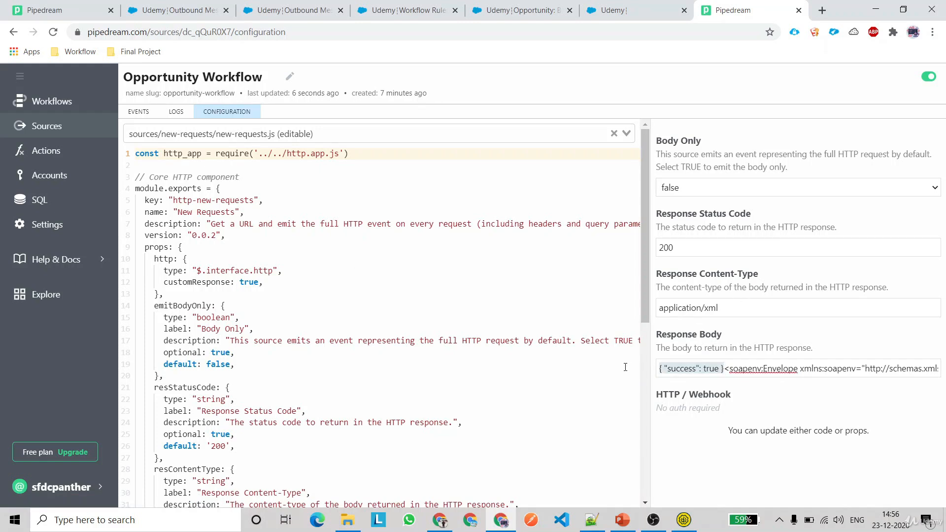
key("BackSpace")
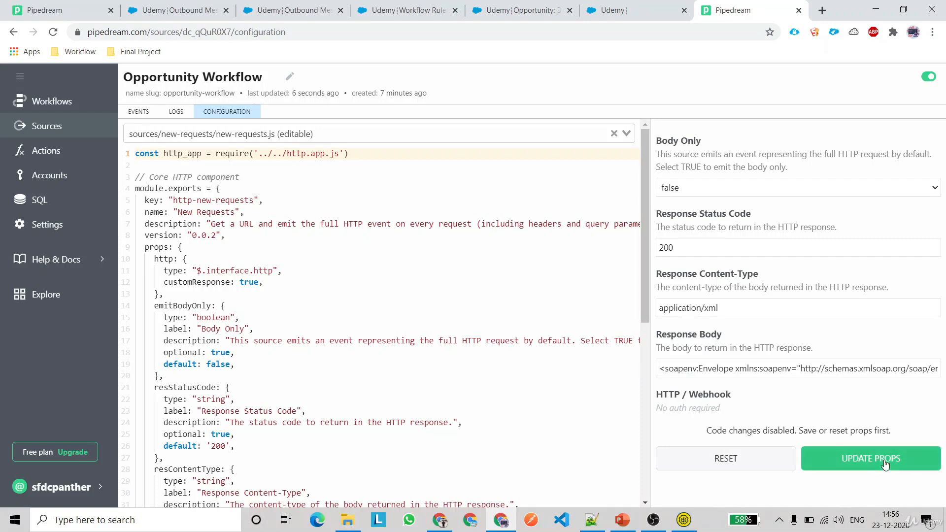
left_click(885, 463)
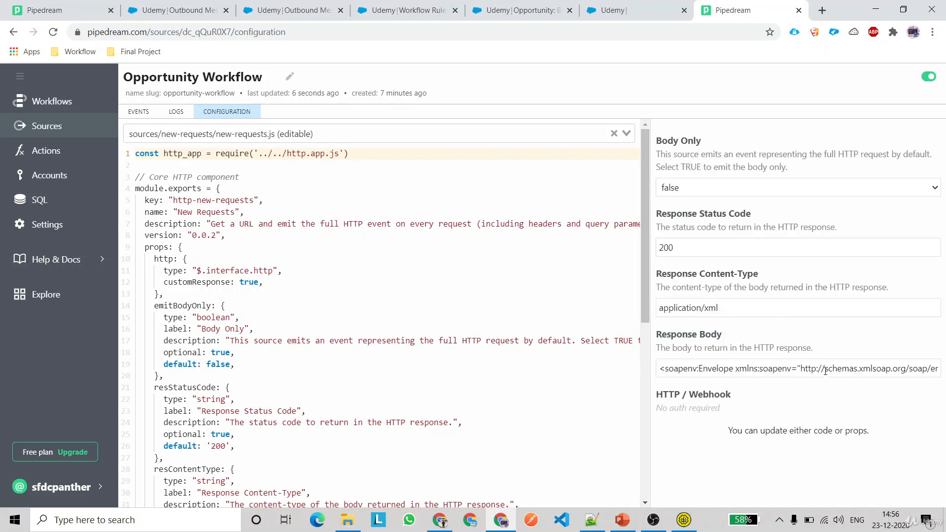
left_click(53, 31)
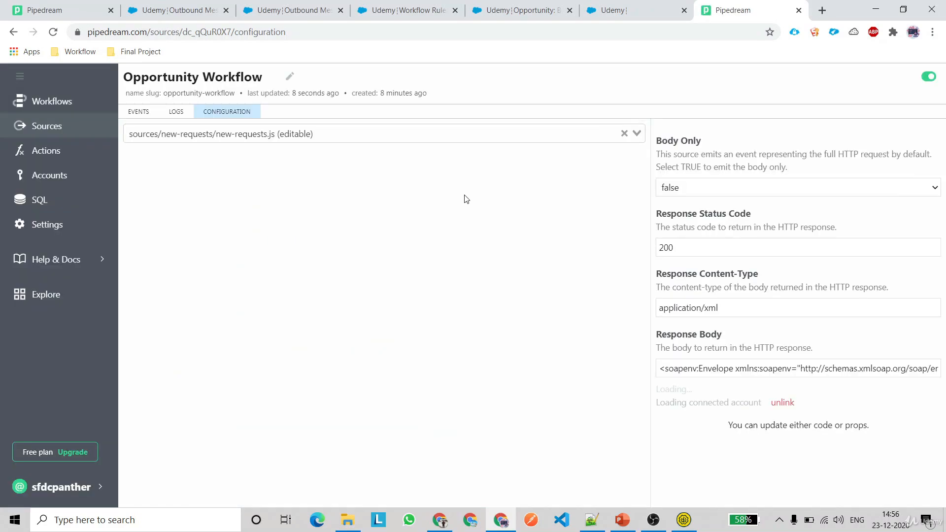
left_click(139, 111)
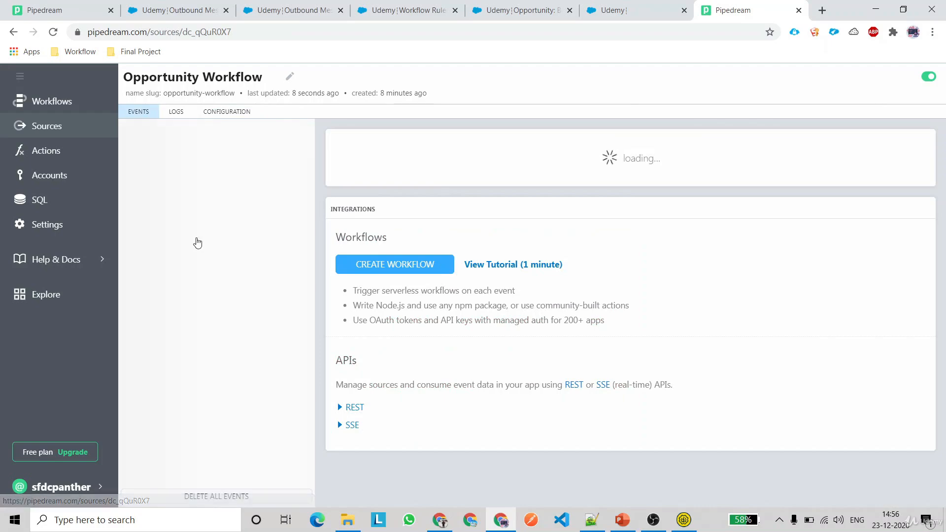
Refresh Salesforce's Outbound Messaging Delivery Status page and check whether the queued message's attempt count has changed
left_click(301, 4)
left_click(405, 211)
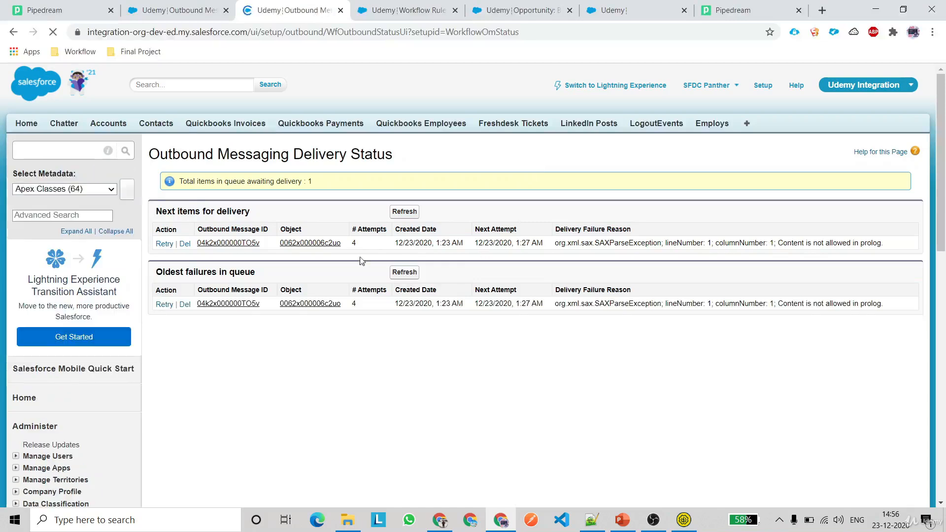
double_click(353, 242)
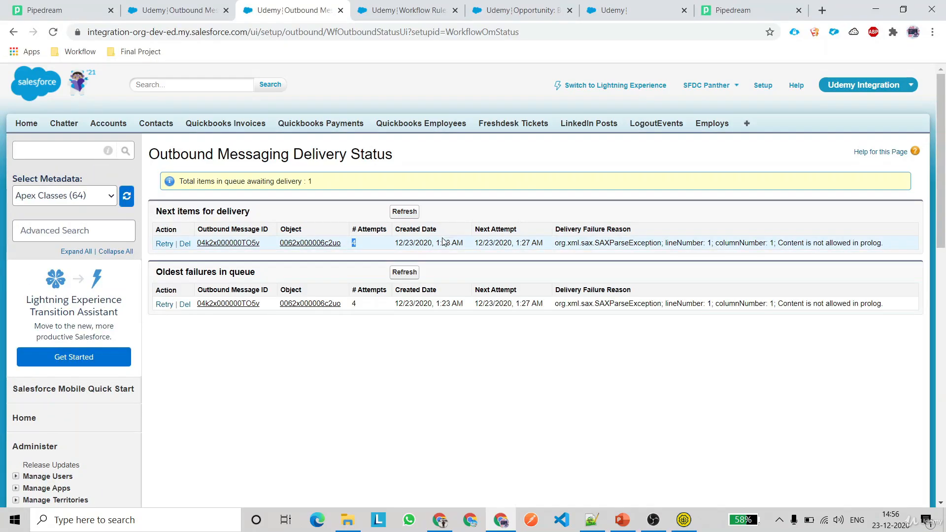
left_click(394, 215)
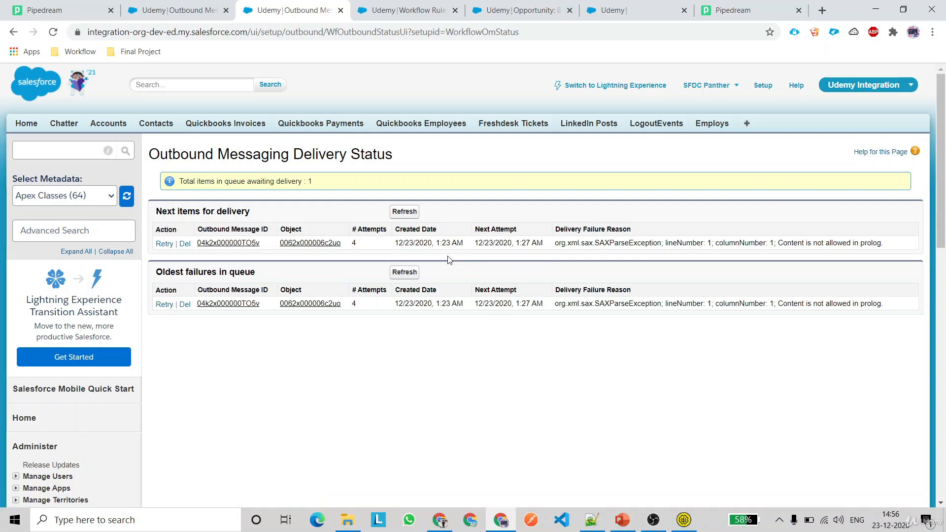
Review the Response Content-Type and Response Body in the Pipedream source's configuration
left_click(726, 15)
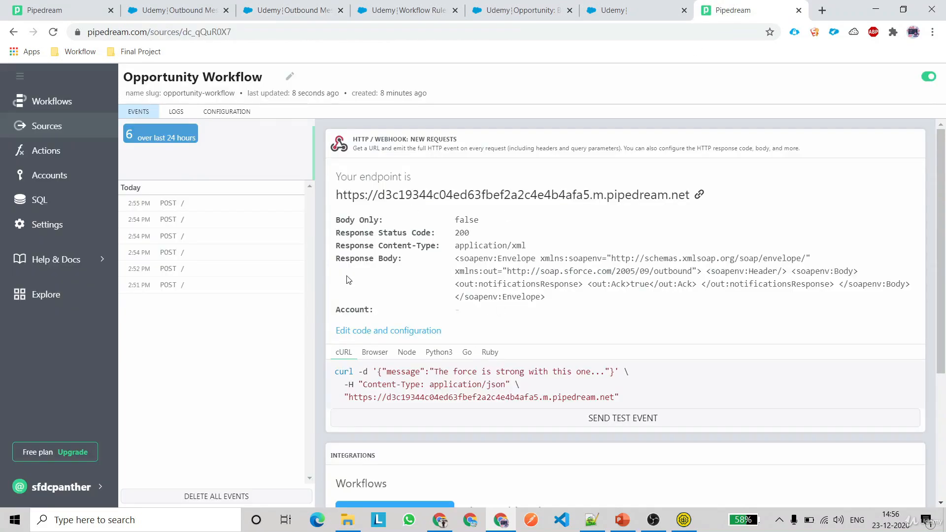
left_click(229, 113)
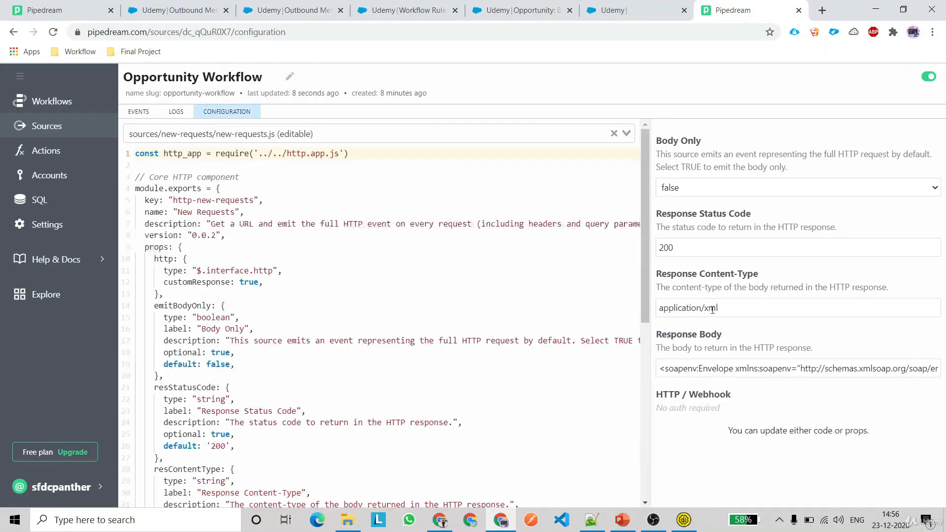
left_click_drag(739, 309, 639, 309)
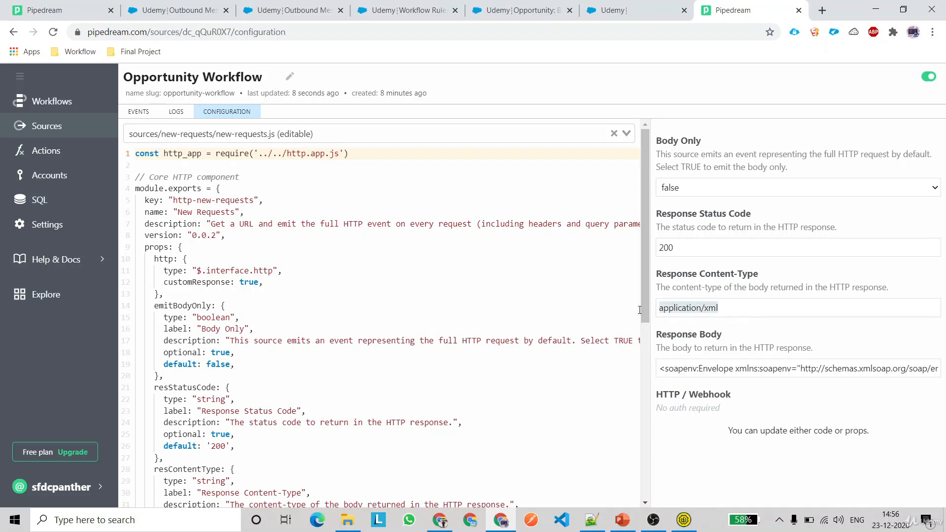
left_click_drag(660, 369, 862, 371)
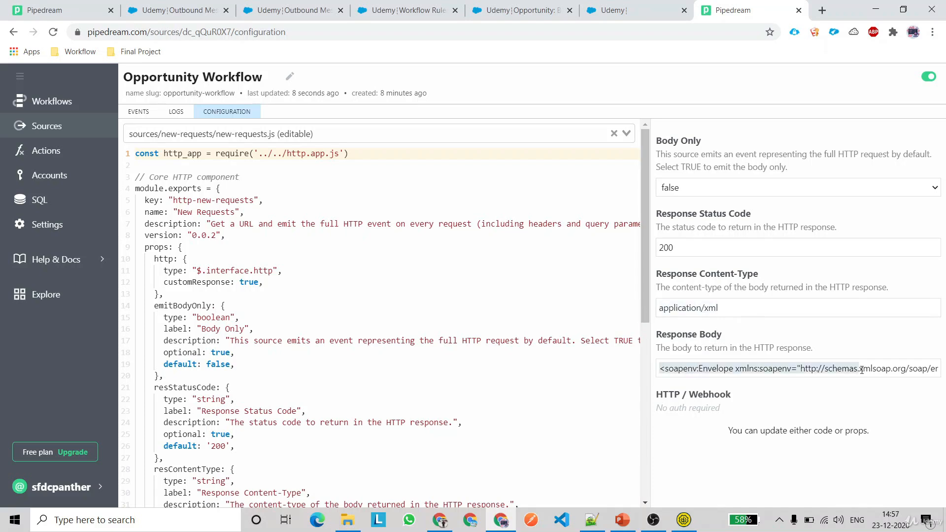
left_click(819, 326)
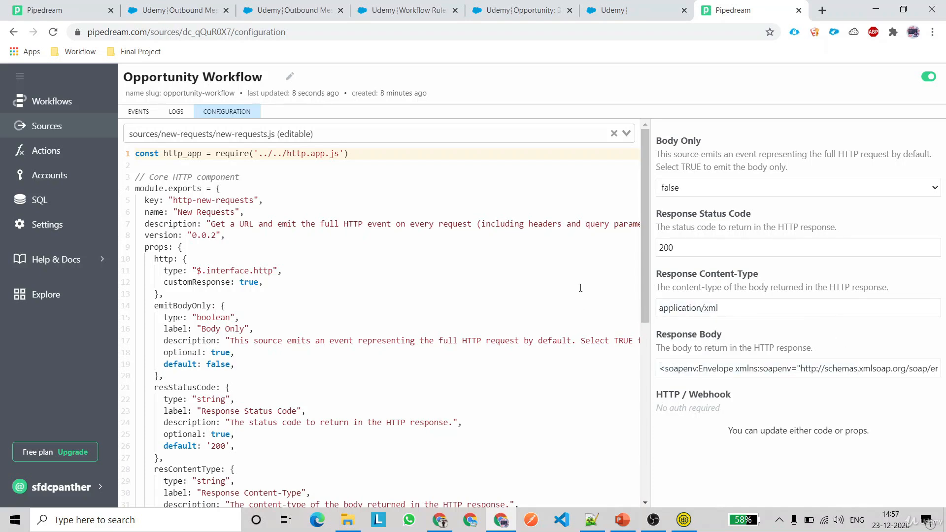
Return to the Salesforce Outbound Messaging Delivery Status page and refresh the items awaiting delivery
left_click(443, 6)
left_click(294, 6)
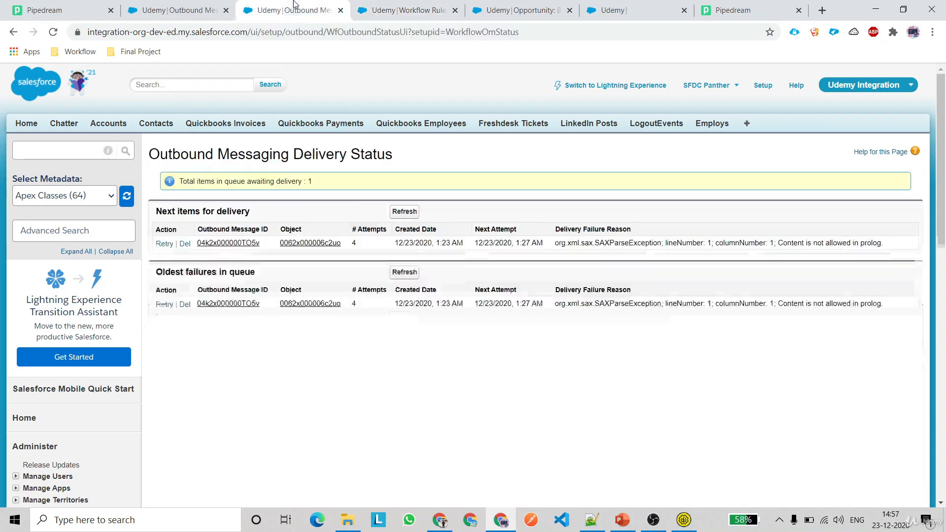
left_click(404, 211)
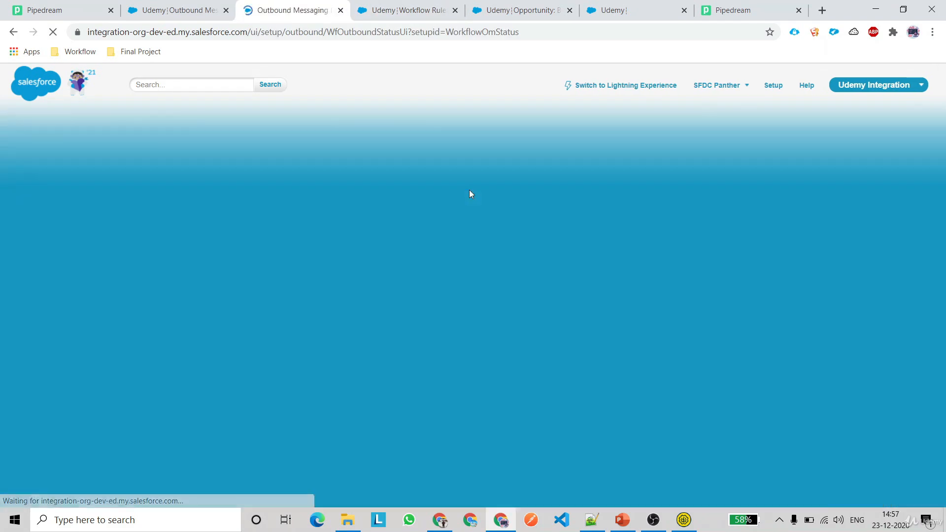